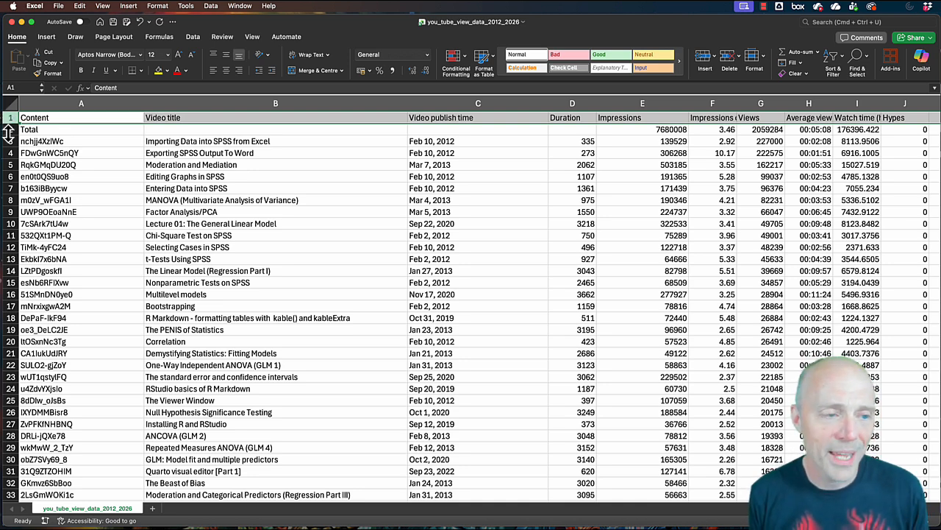
Examine the Total row and the first video records in the YouTube view data worksheet
left_click(10, 129)
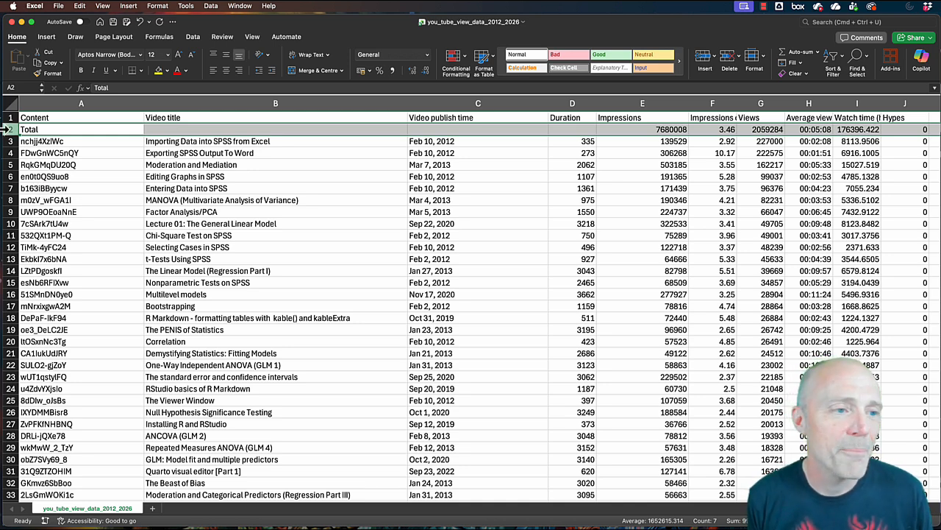
left_click(7, 152)
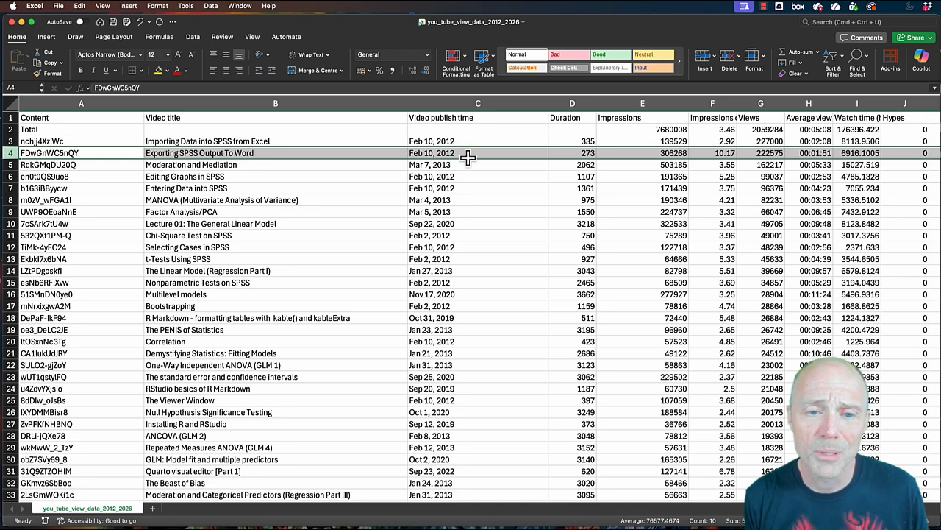
left_click(346, 140)
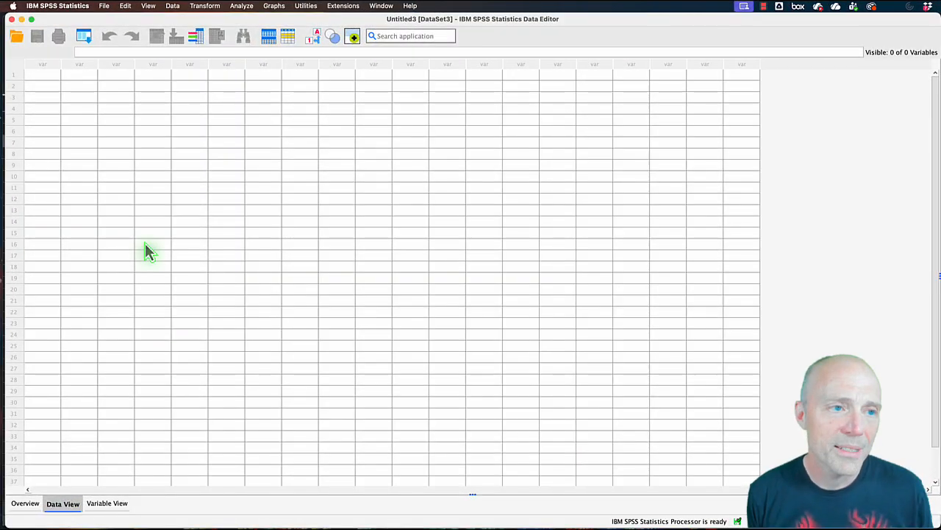
Switch to SPSS Statistics and open the Excel file you_tube_view_data_2012_2026.xlsx from the data folder for import
left_click(103, 7)
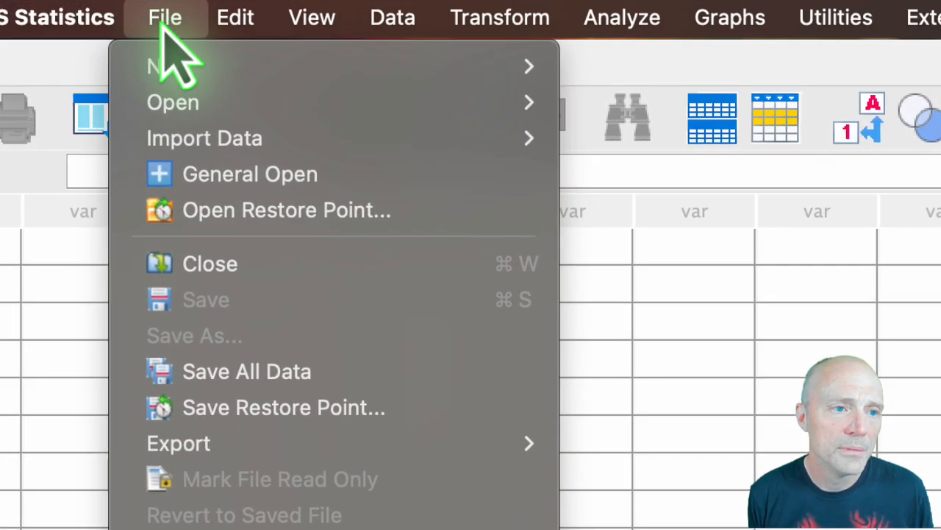
mouse_move(129, 42)
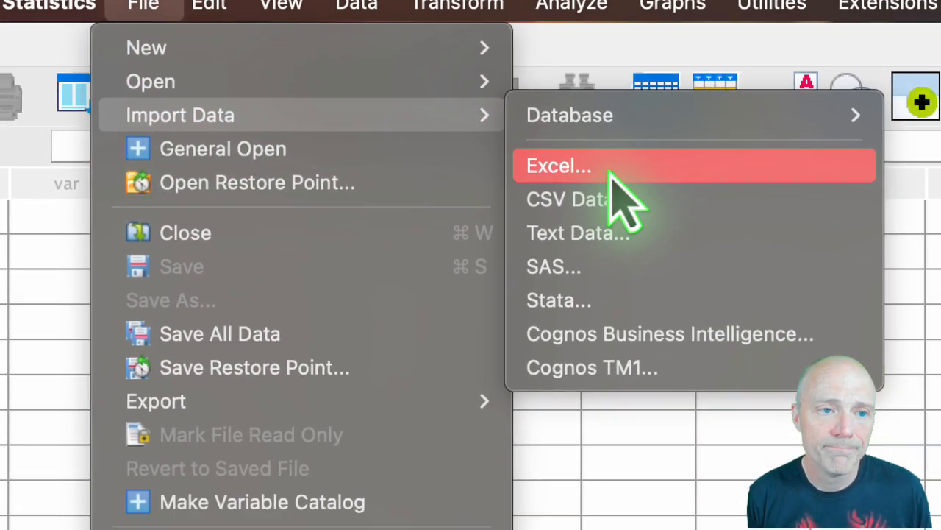
left_click(667, 197)
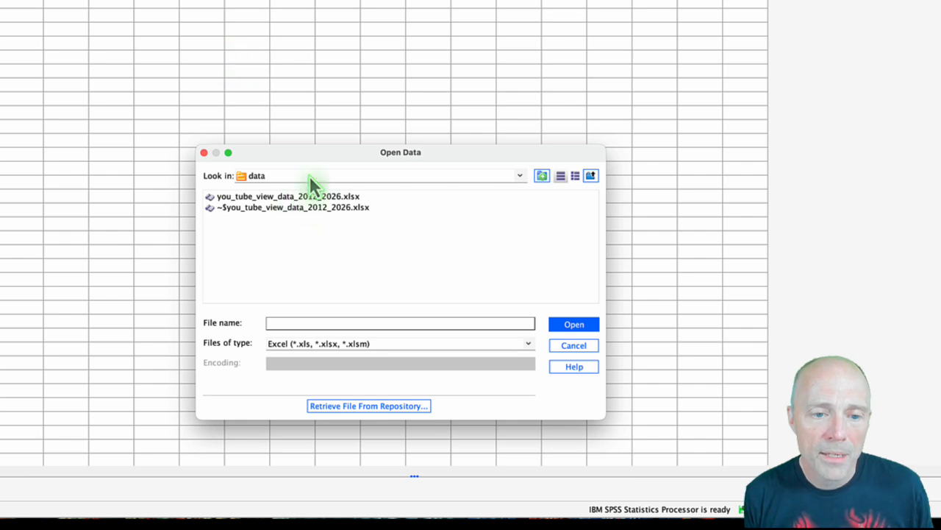
left_click(320, 178)
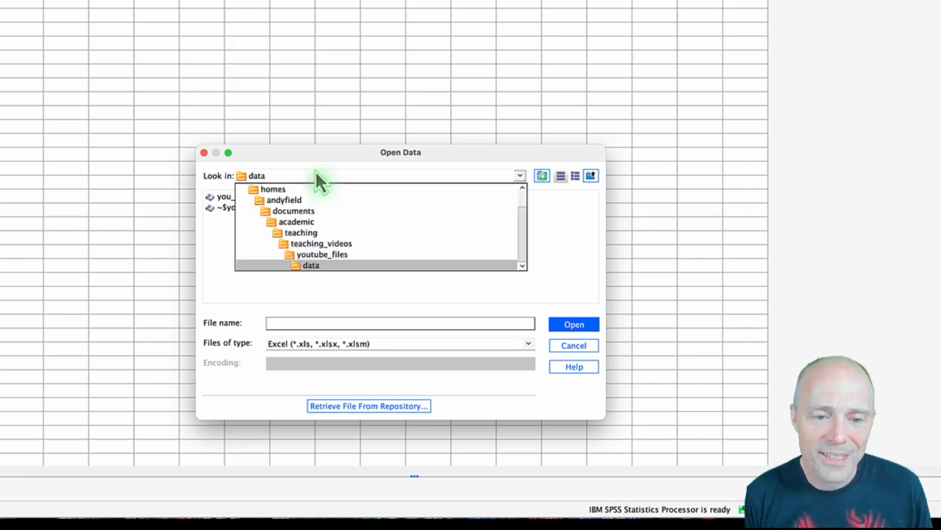
left_click(315, 170)
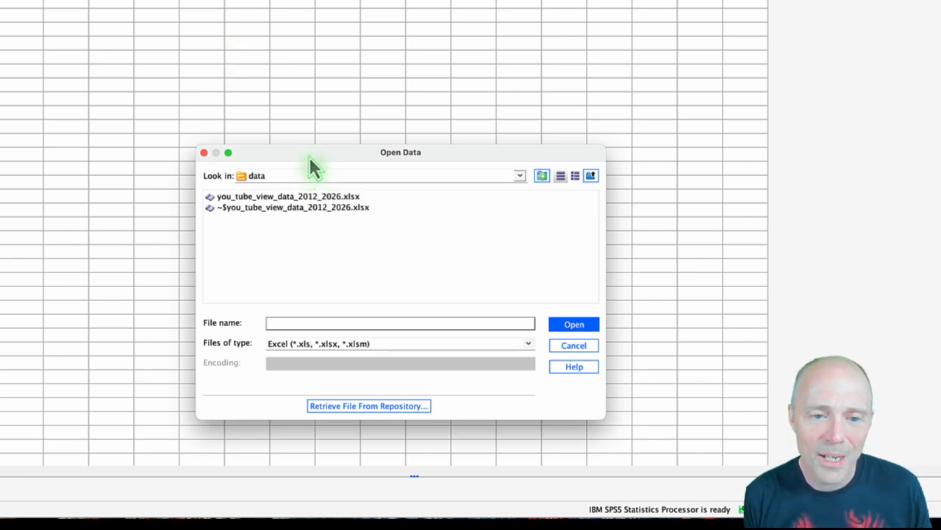
left_click(282, 198)
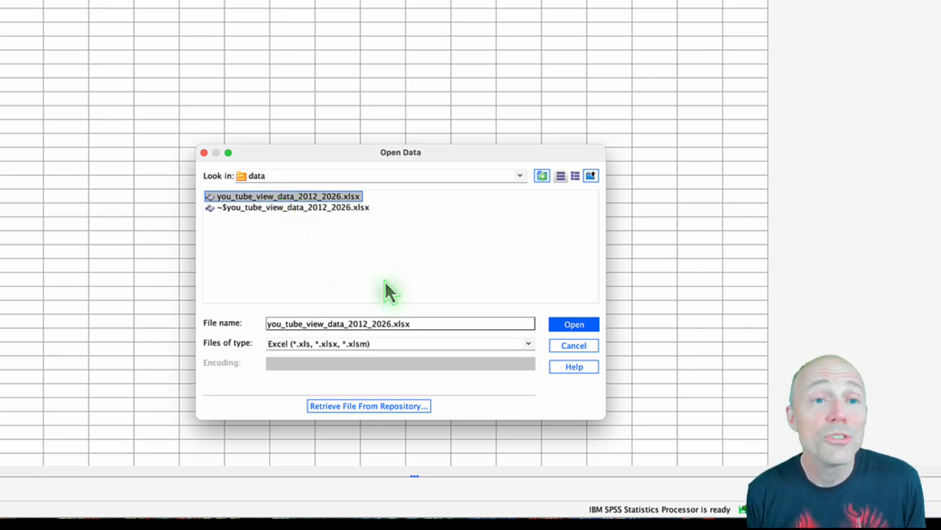
left_click(575, 326)
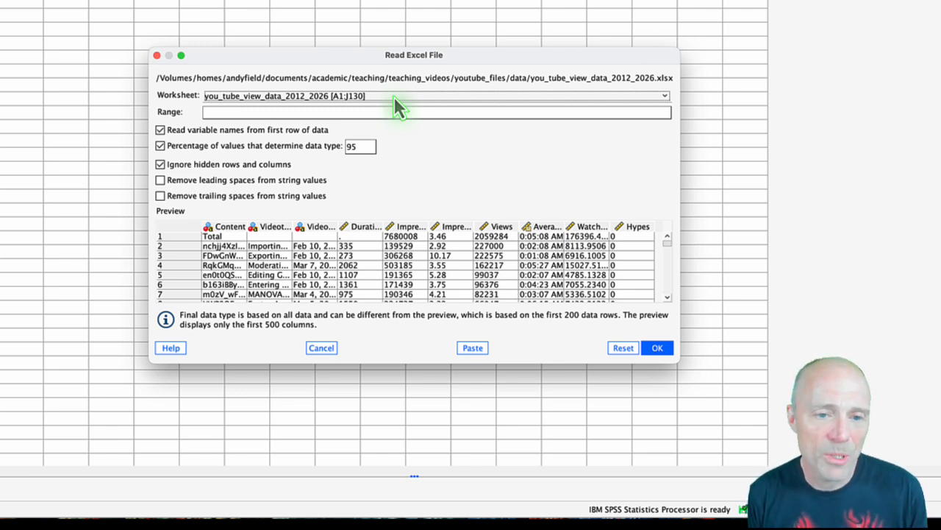
Keep the you_tube_view_data_2012_2026 worksheet and limit the import to the cell range A3:J130
left_click(666, 96)
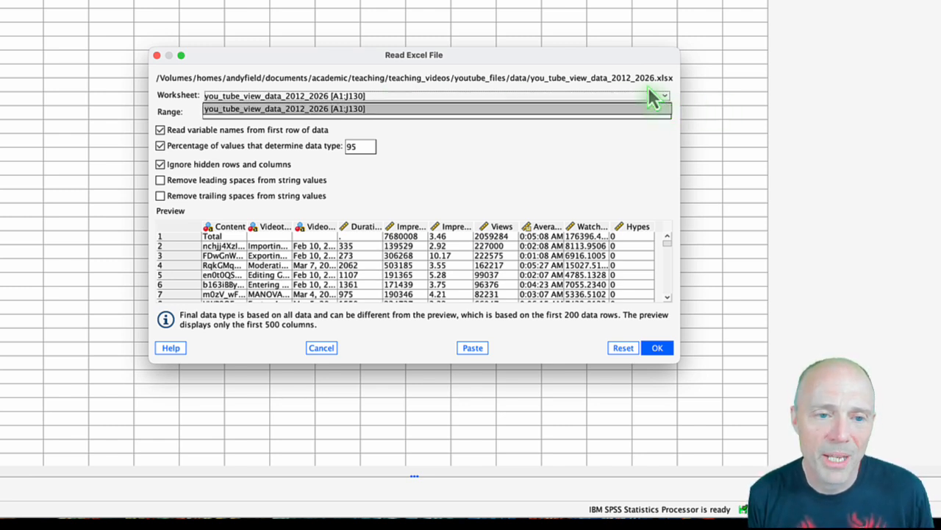
left_click(655, 98)
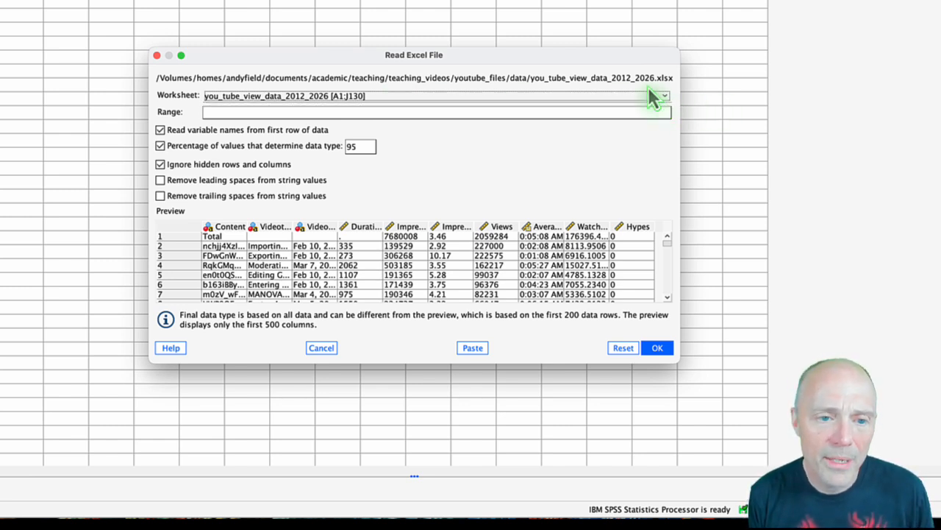
left_click(207, 112)
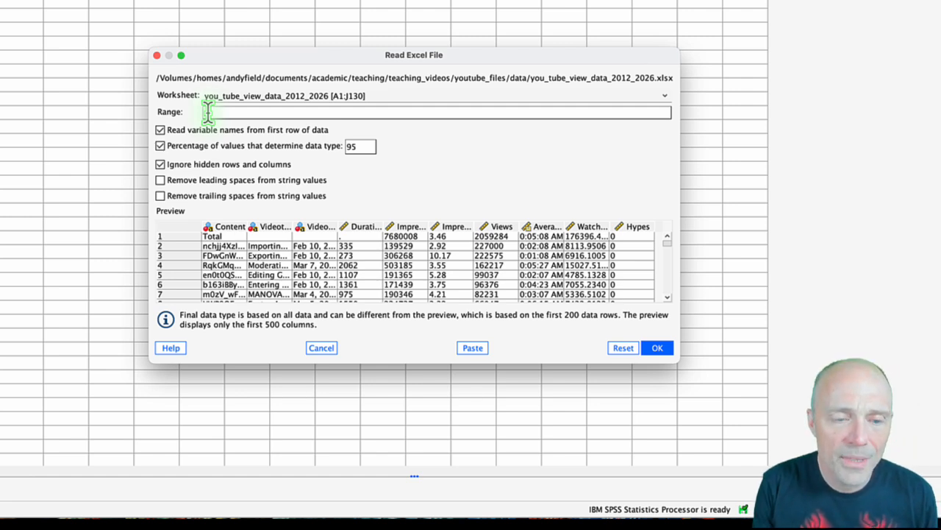
type("A")
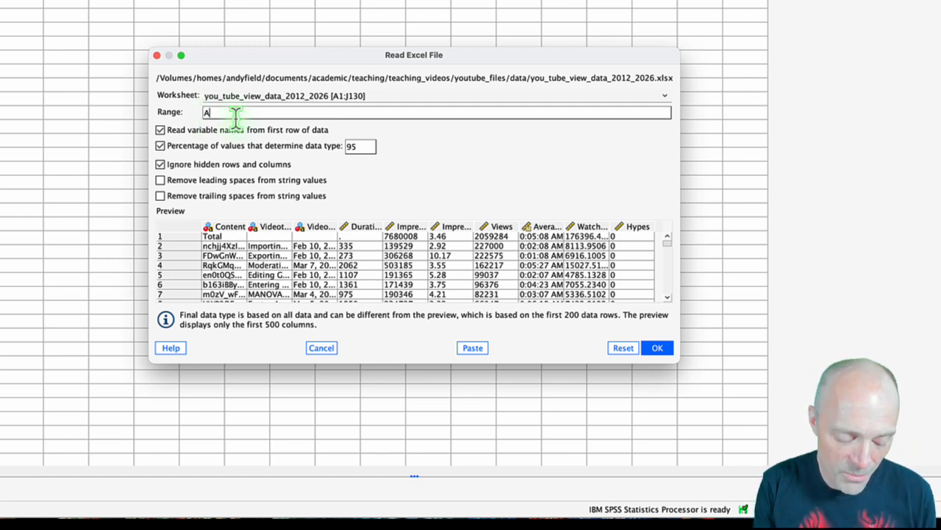
type("3")
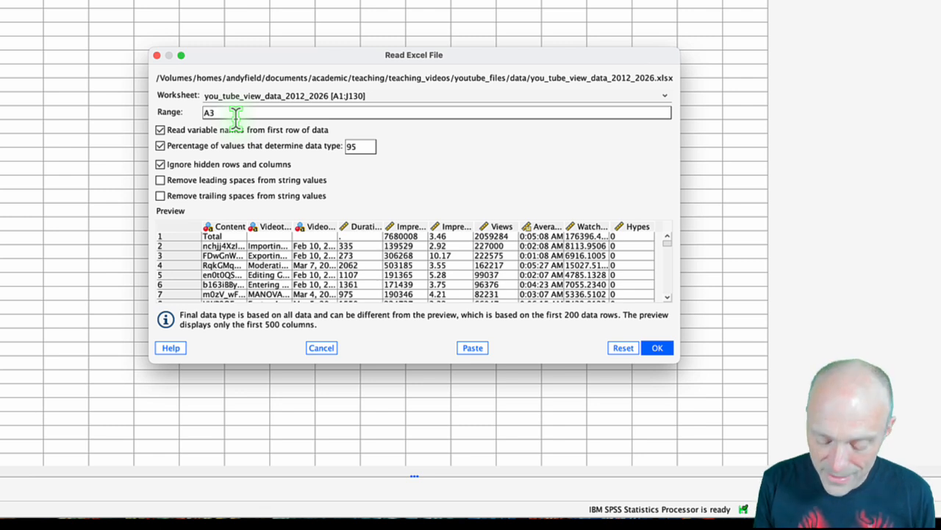
type(":")
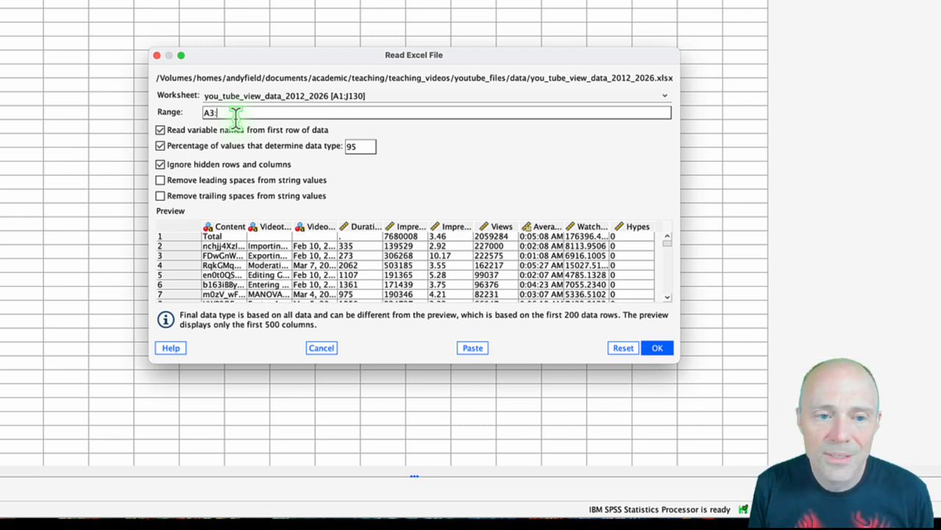
type("J")
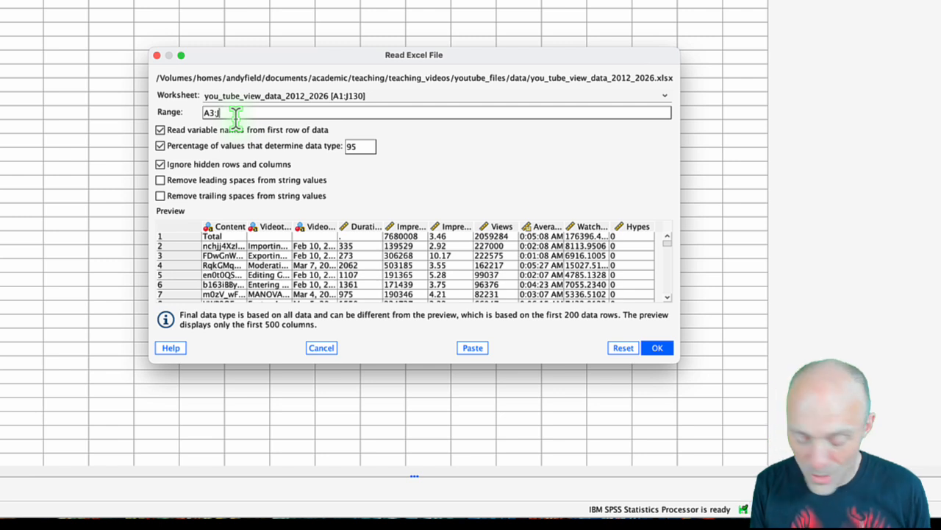
type("130")
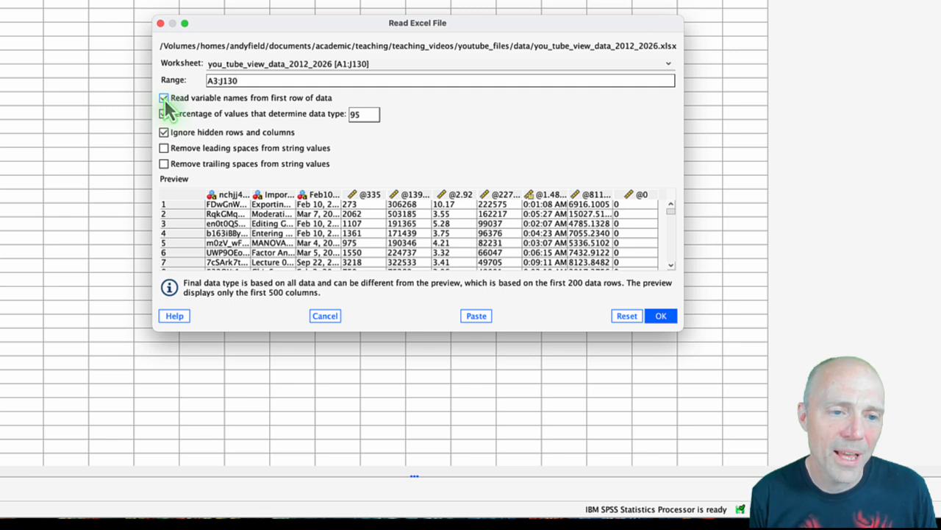
Turn off reading variable names from the first row of the imported range
double_click(211, 81)
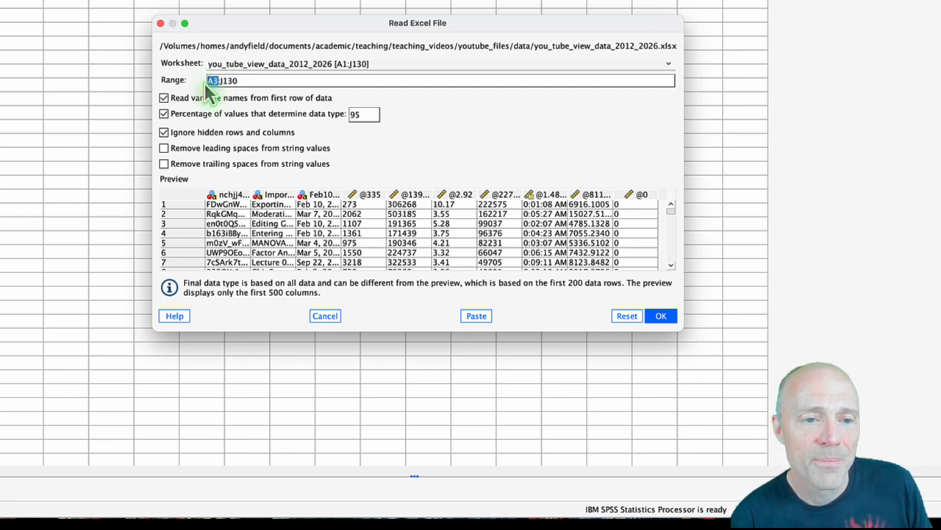
left_click_drag(212, 81, 219, 81)
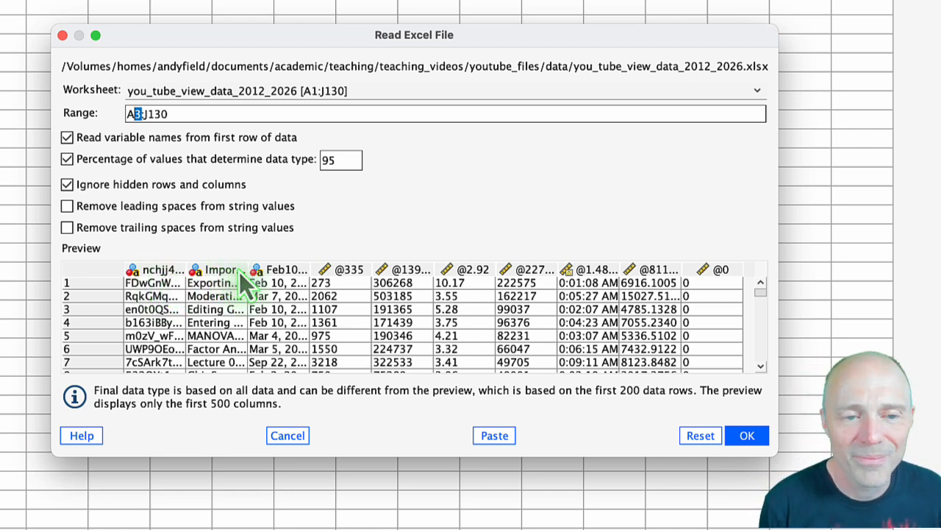
left_click(67, 138)
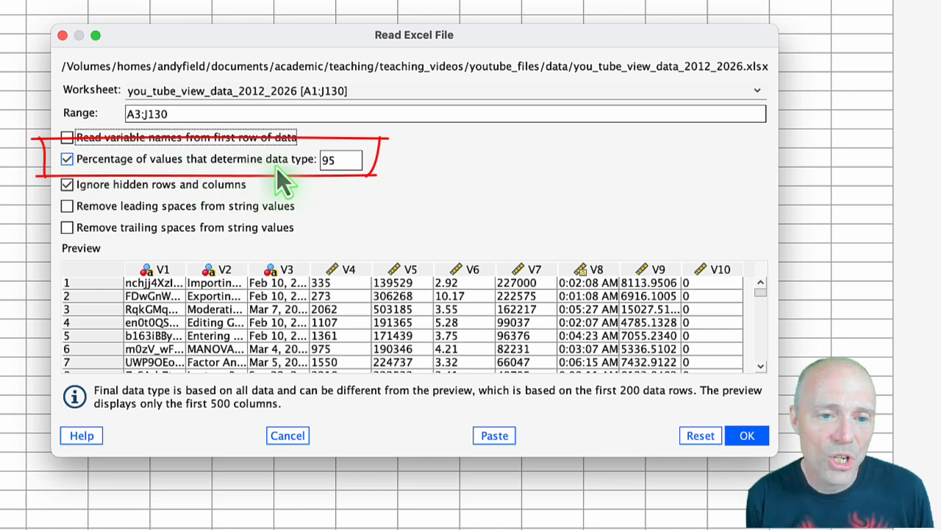
Enable removal of leading and trailing spaces from string values and import the Excel data
double_click(351, 160)
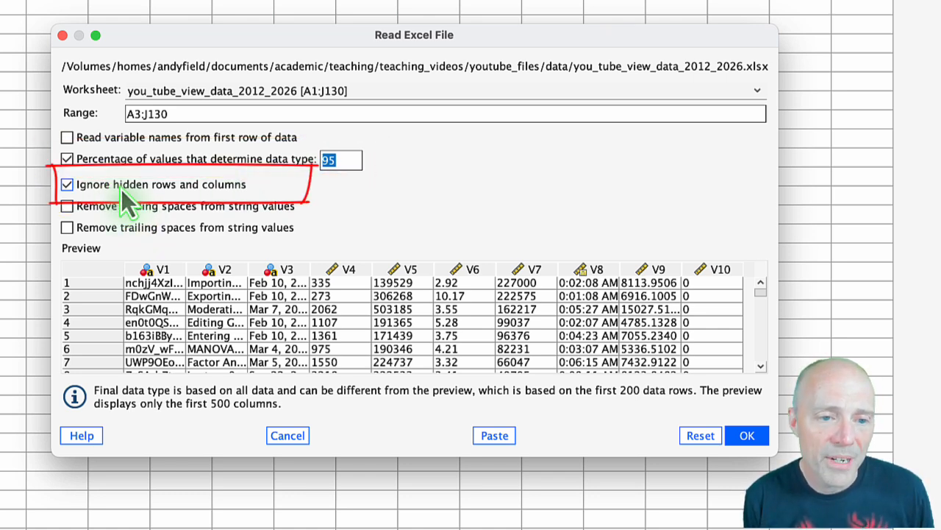
left_click(68, 208)
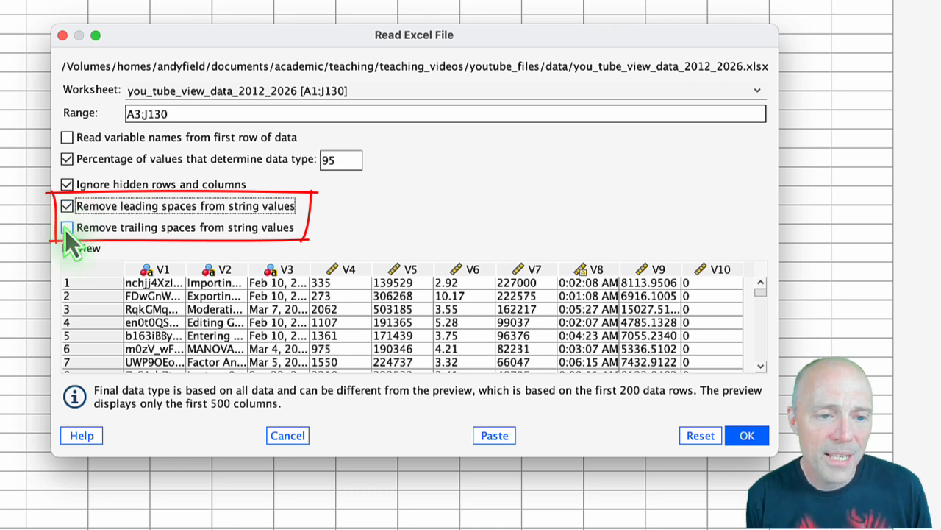
left_click(66, 229)
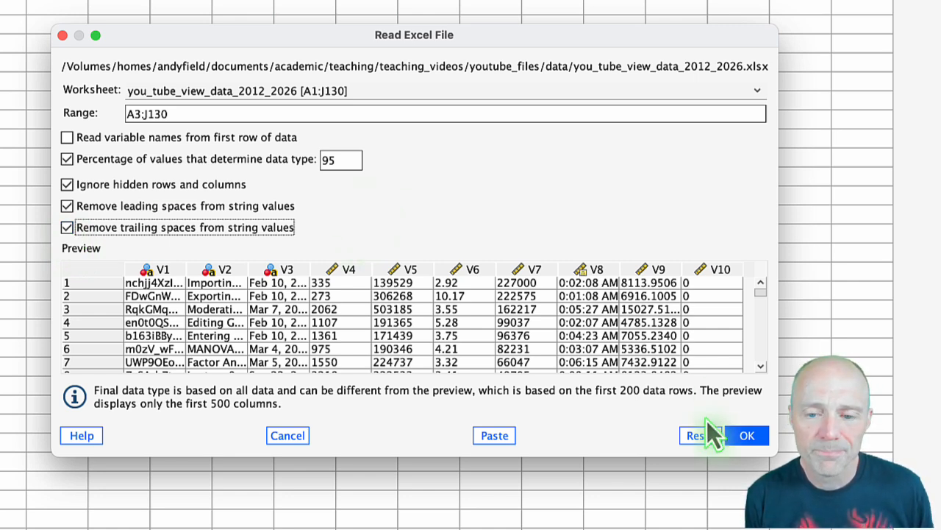
left_click(747, 435)
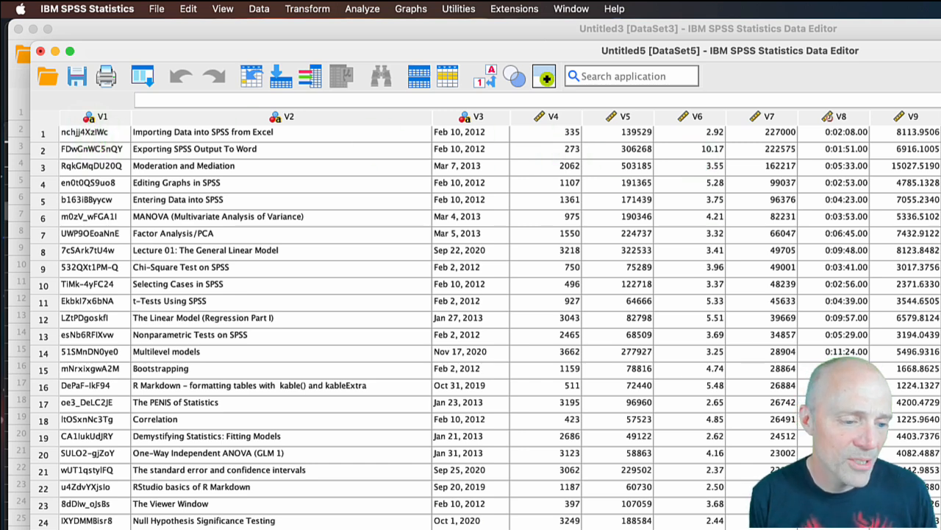
Show the variable definitions and rename the first variable, V1, as video_id
key("super+t")
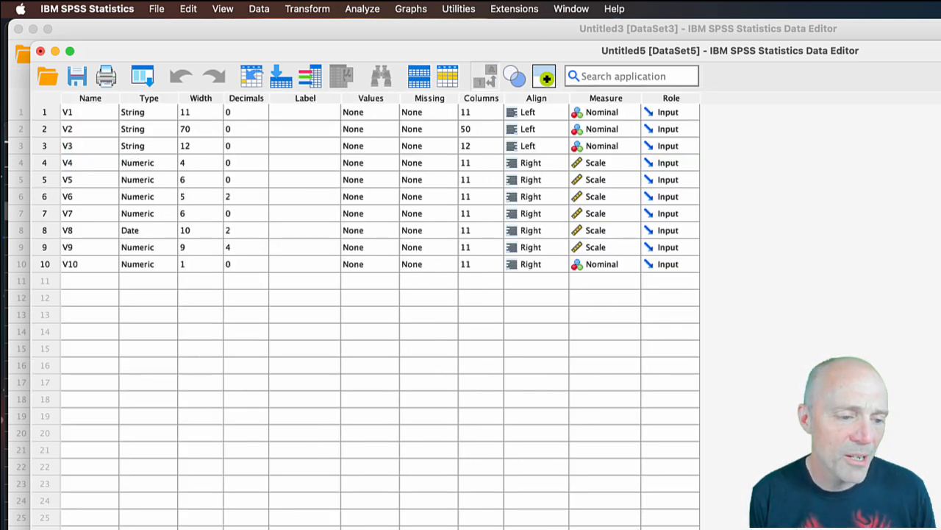
left_click(81, 115)
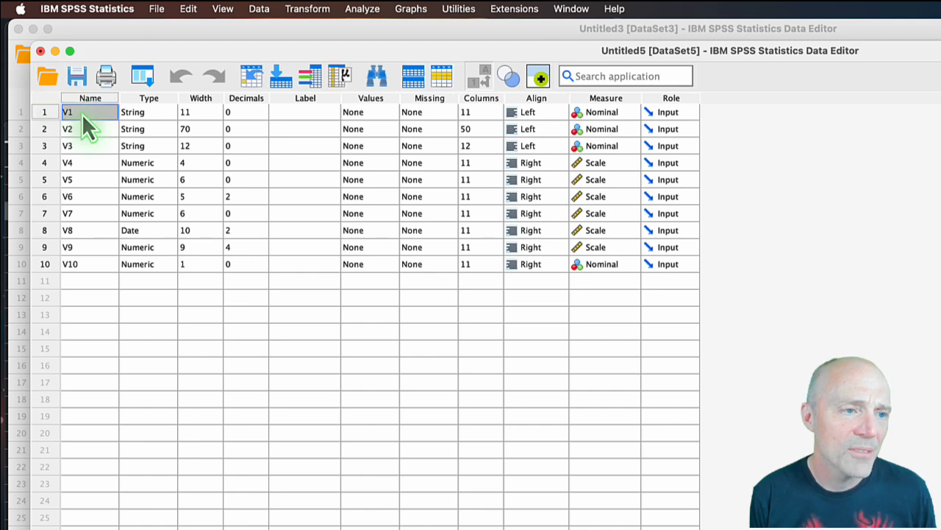
double_click(80, 111)
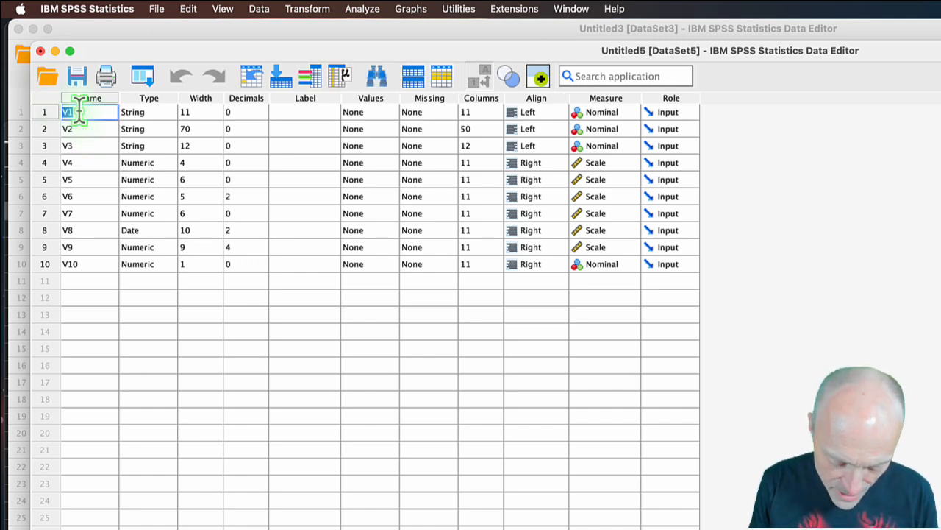
type("vid_id")
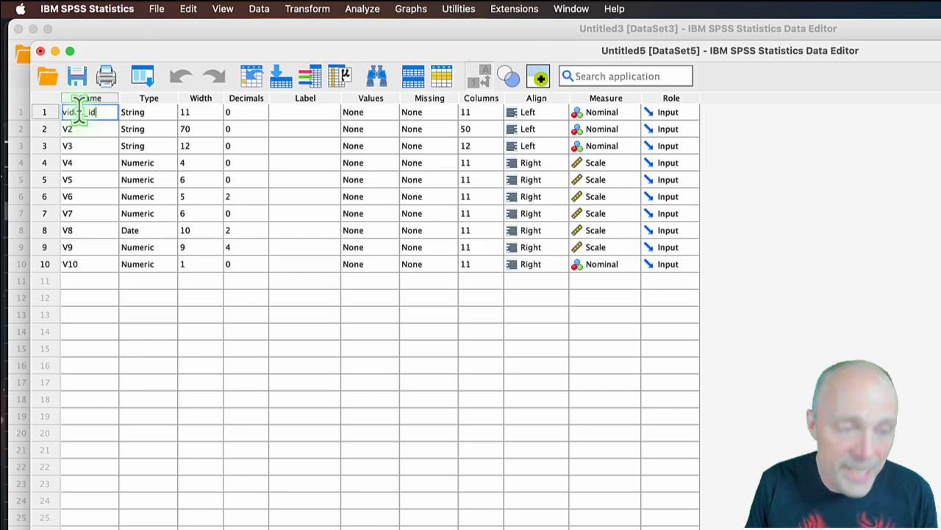
key("Return")
Rename the second variable, V2, as title
double_click(78, 129)
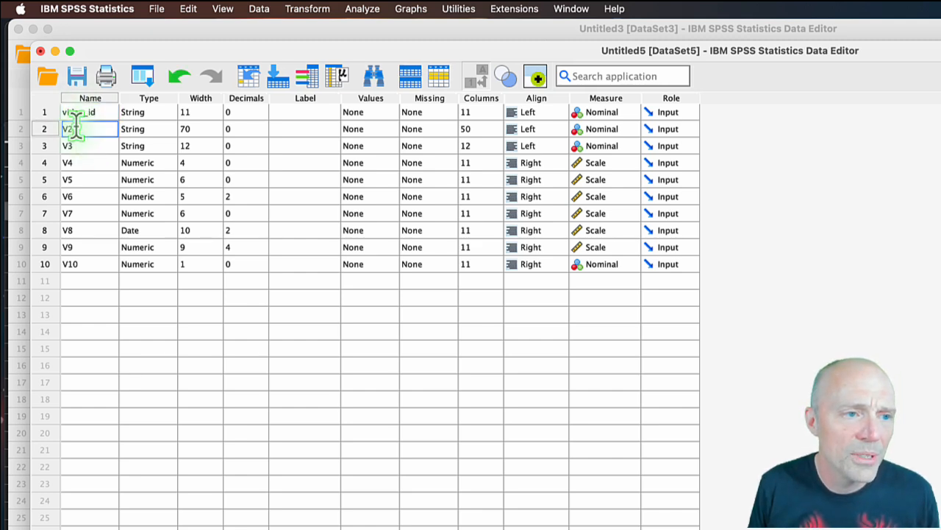
left_click_drag(83, 129, 48, 128)
type("tit")
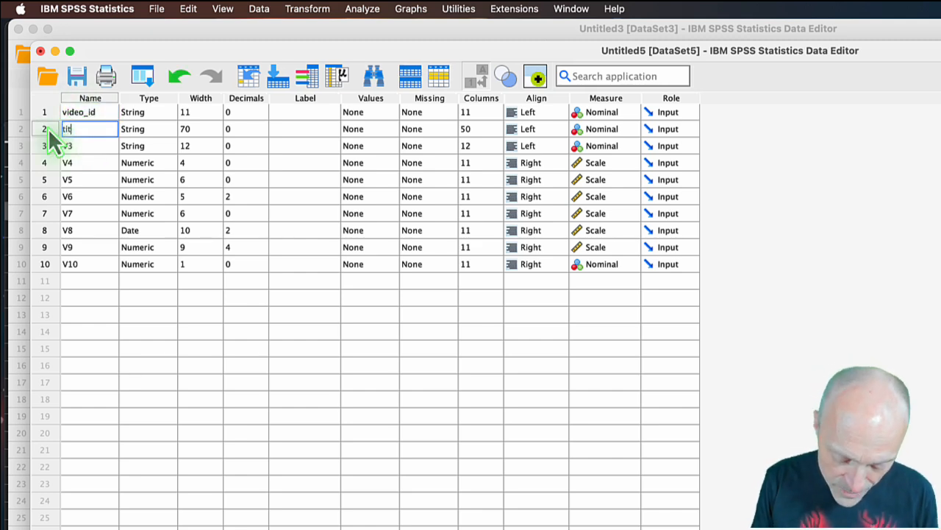
type("le")
key("Return")
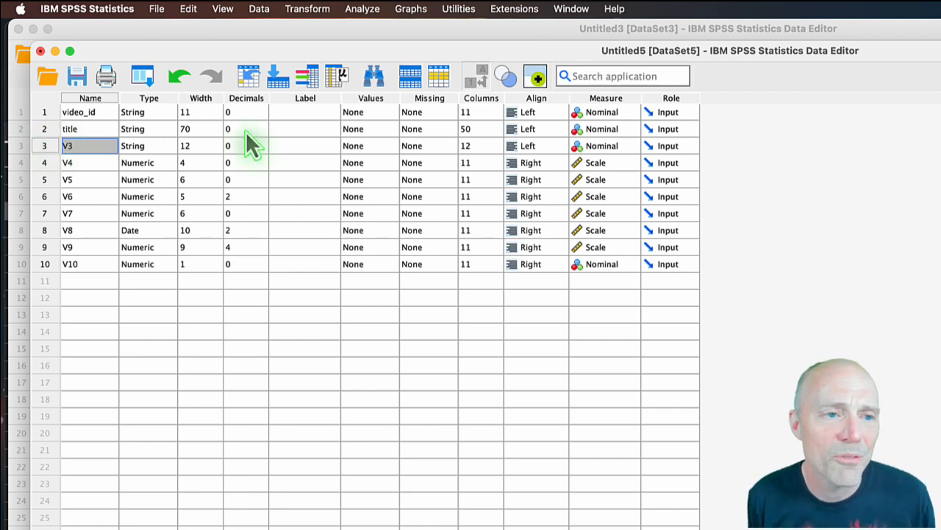
Check the renamed columns against the data values, then return to the variable definitions
double_click(304, 113)
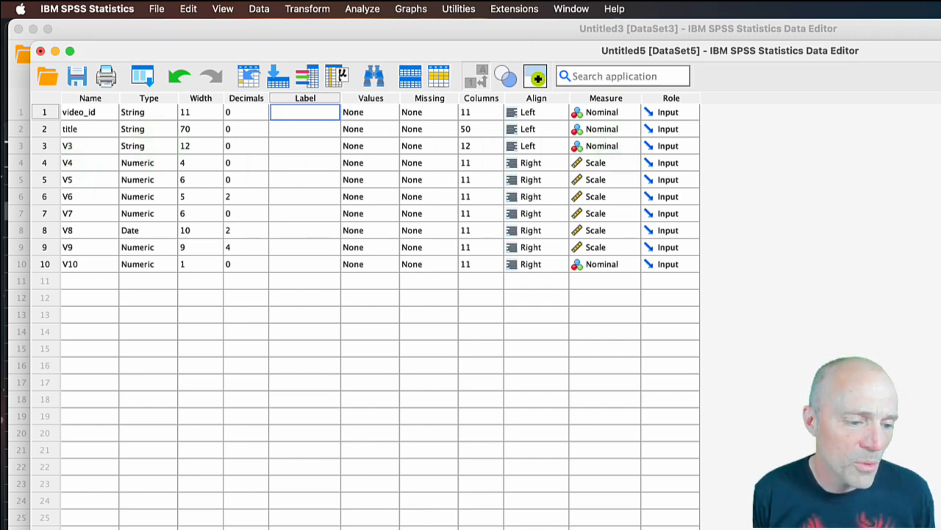
key("super+t")
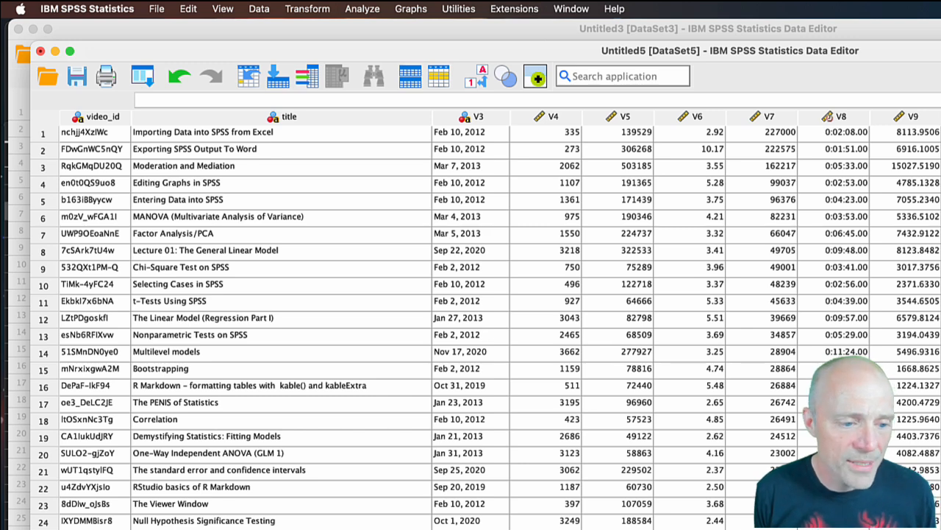
key("super+t")
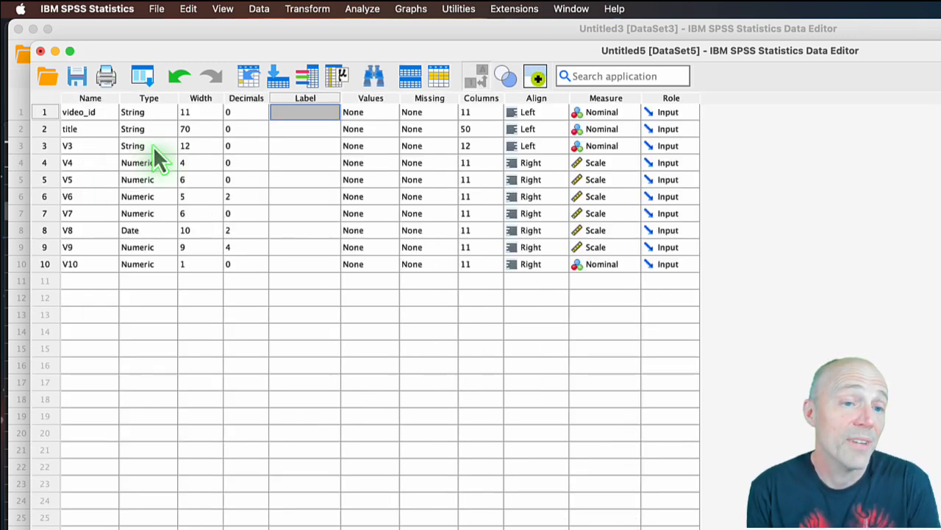
Rename the third variable, V3, as upload_date and check its column against the data values
key("super+t")
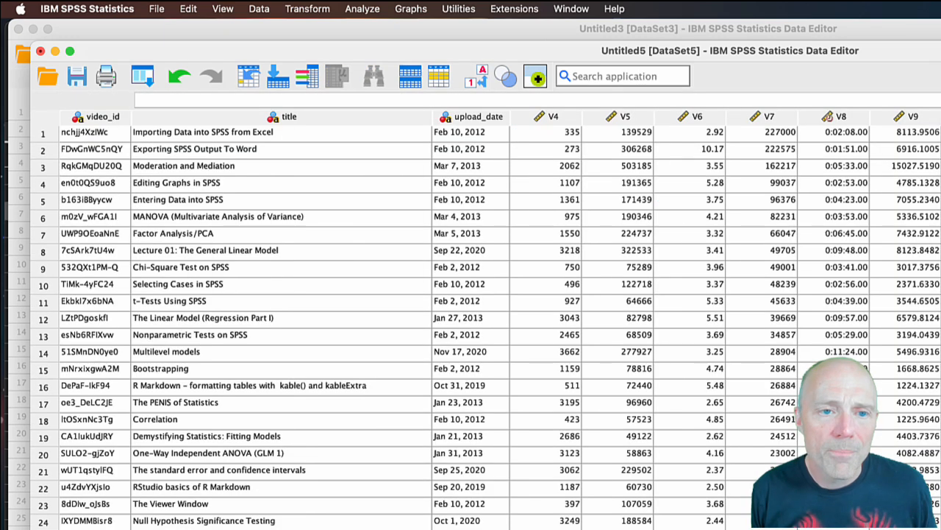
key("super+t")
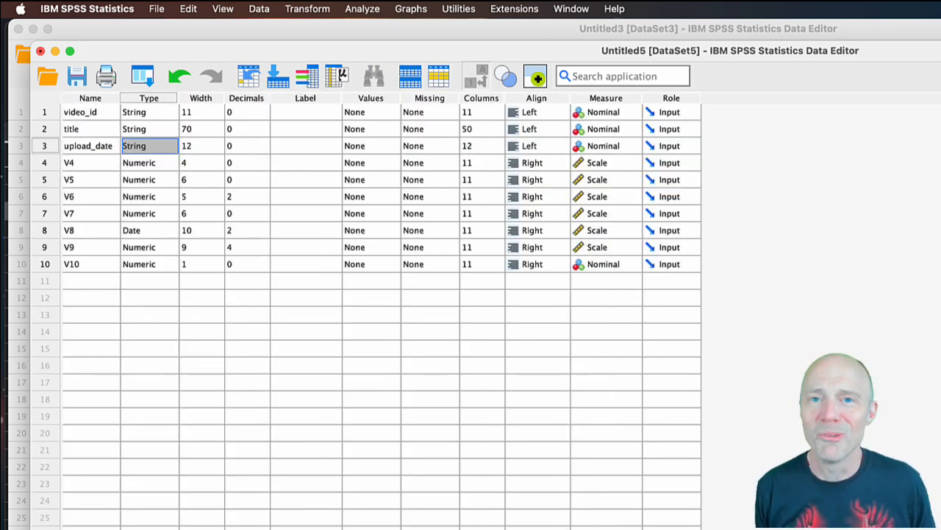
Check the fourth column's heading in the Excel workbook, then rename the fourth variable, V4, as duration back in SPSS
key("super+Tab")
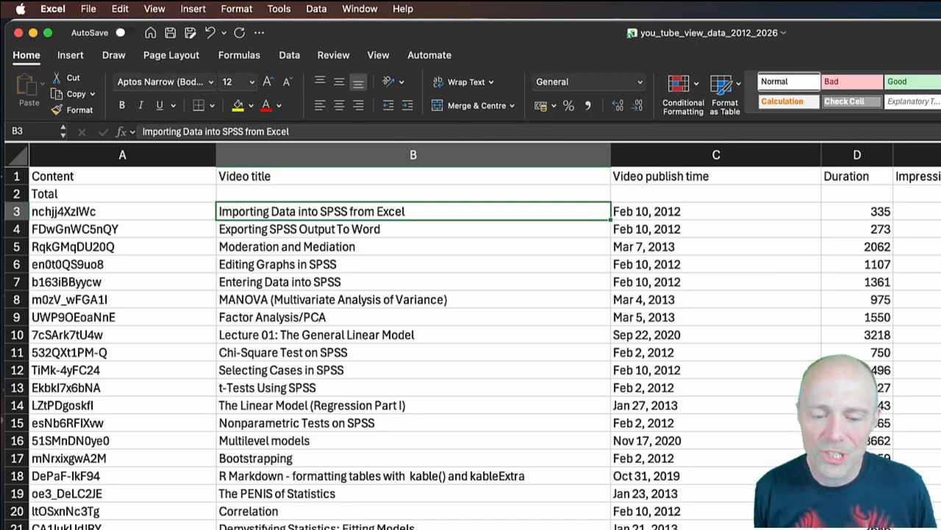
key("super+Tab")
left_click(81, 164)
type("dur")
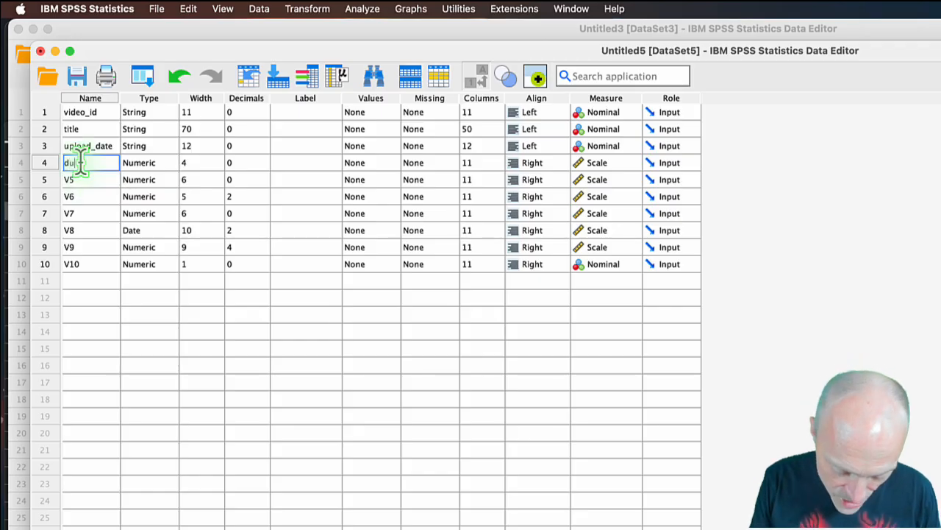
type("ation")
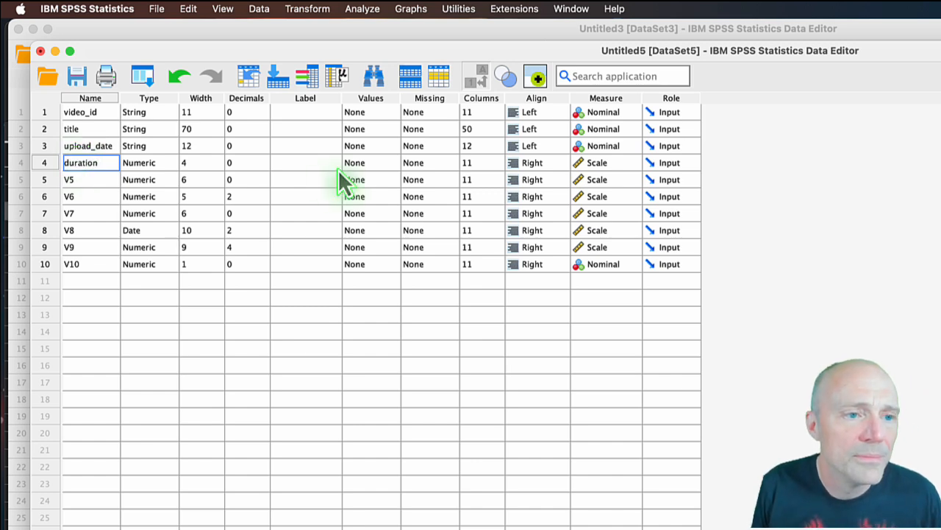
Label the duration variable "Duration (s)"
left_click(302, 163)
type("D")
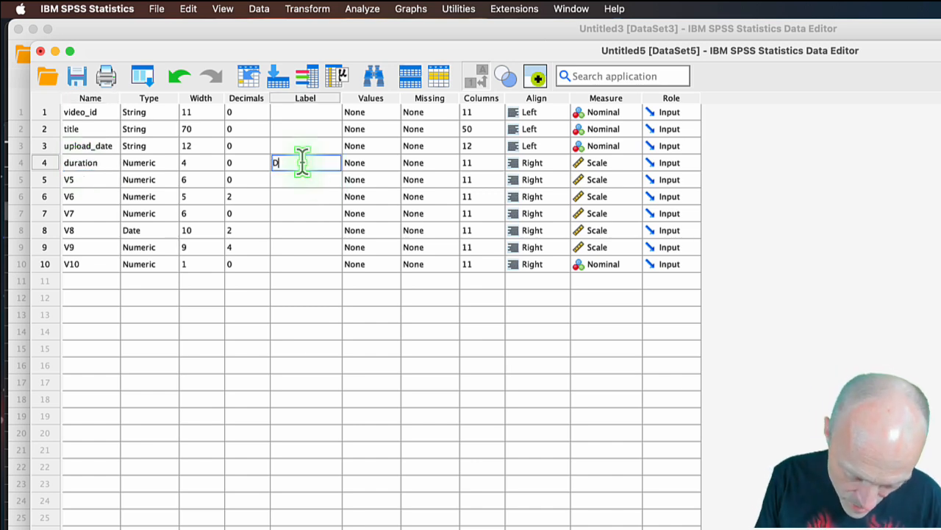
type("uration (s)")
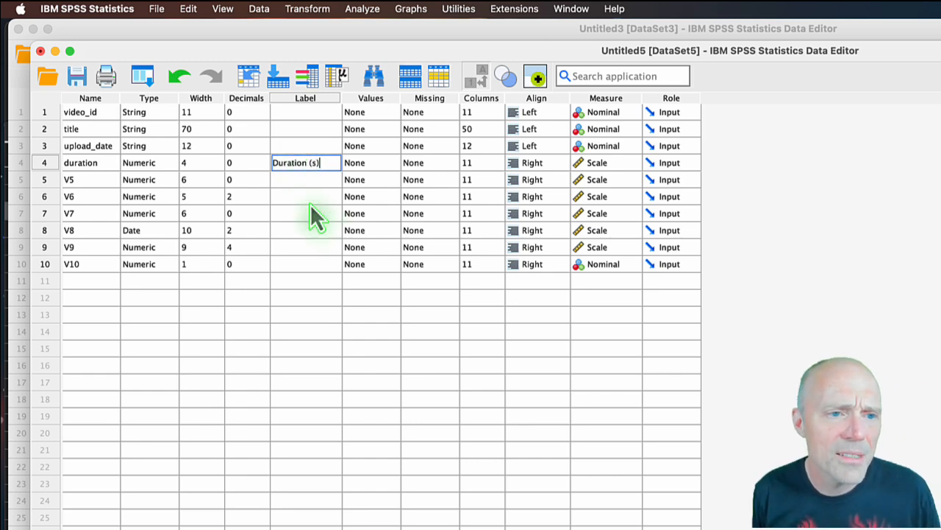
left_click(304, 196)
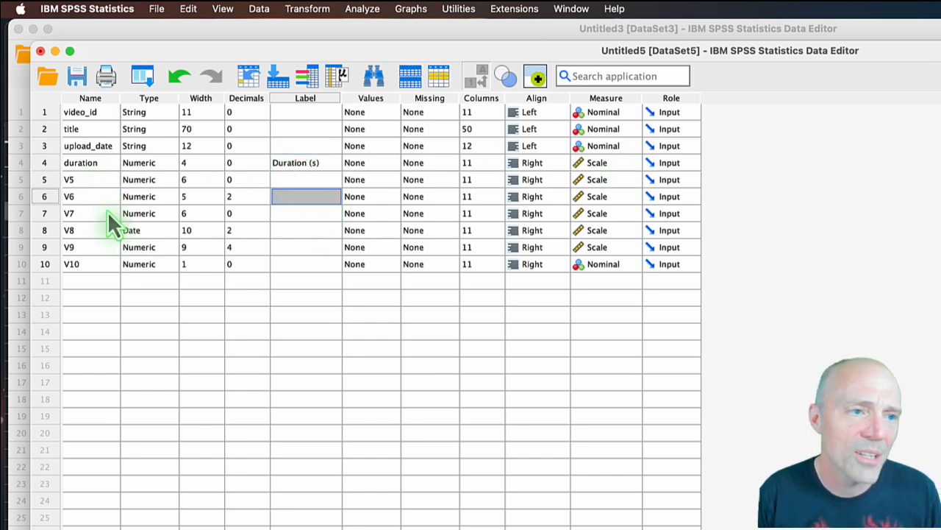
Close the imported dataset, switch to the Excel workbook and delete row 2, the Total row
left_click(37, 35)
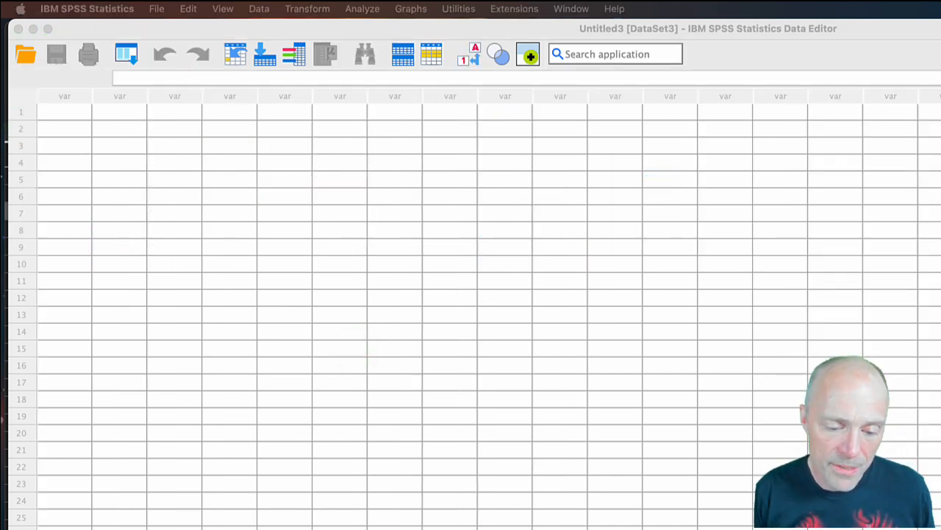
key("super+Tab")
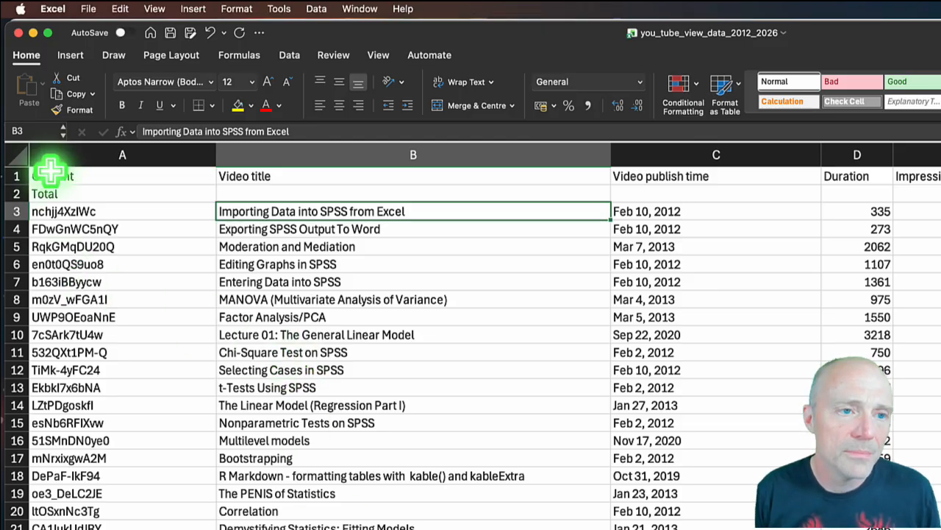
left_click(9, 193)
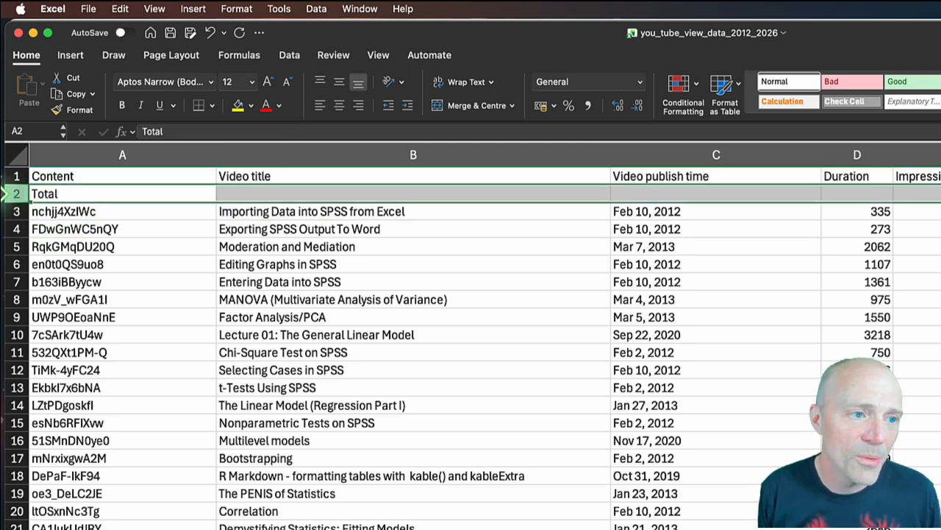
right_click(10, 194)
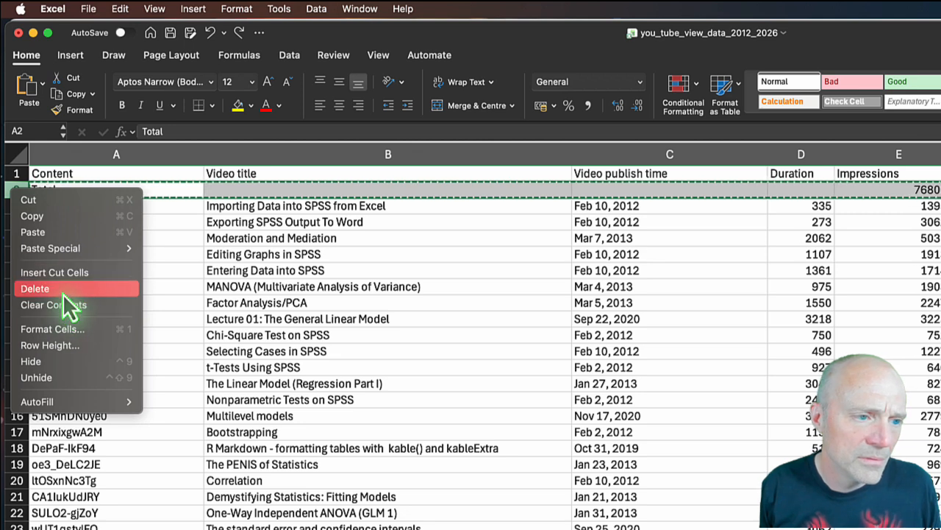
left_click(50, 292)
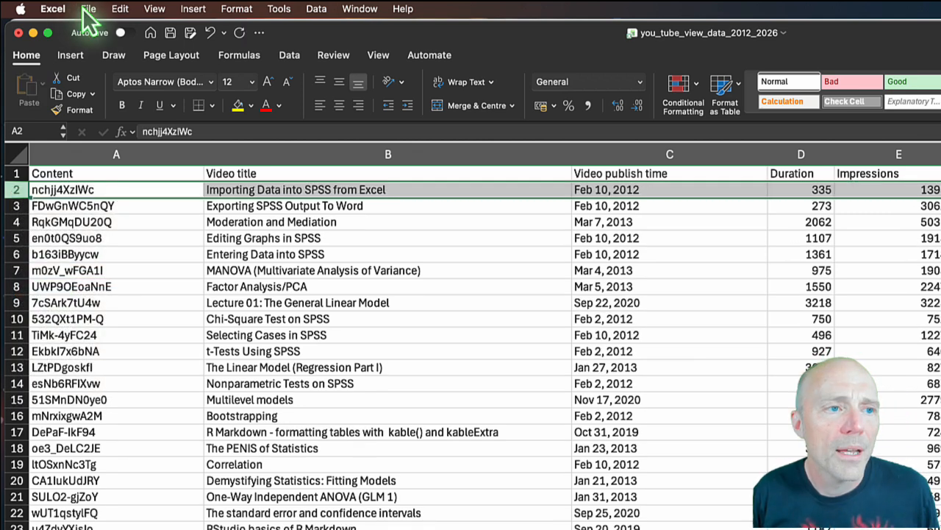
Save the edited workbook in the data folder under the new name you_tube_view_data_2012_2026_edit.xlsx
left_click(88, 8)
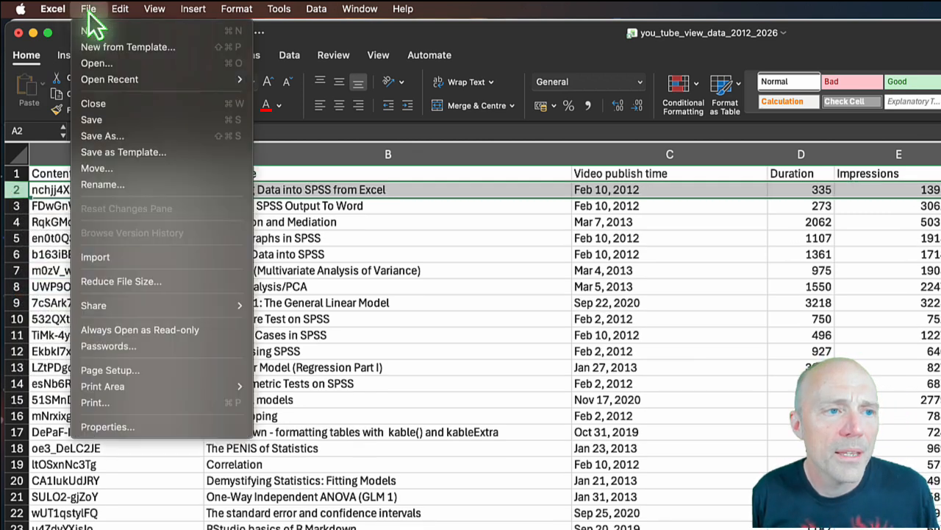
left_click(107, 140)
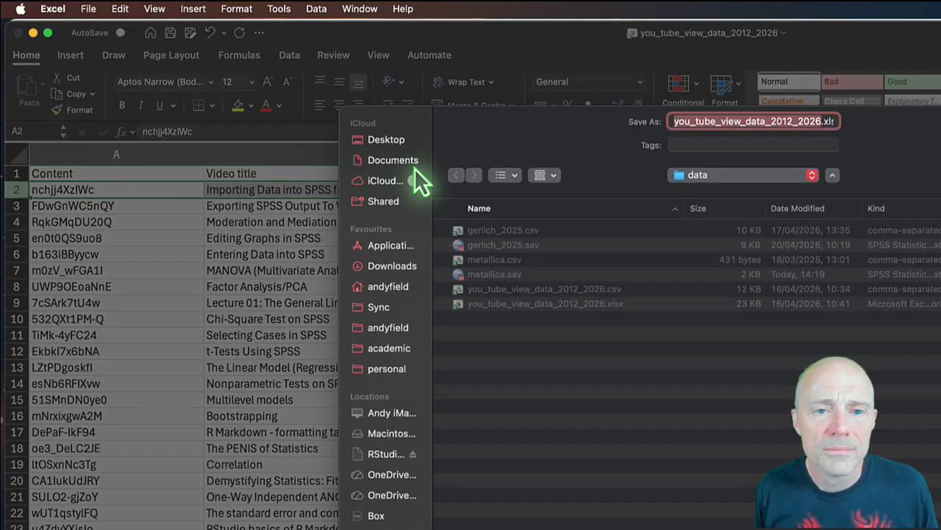
left_click(821, 121)
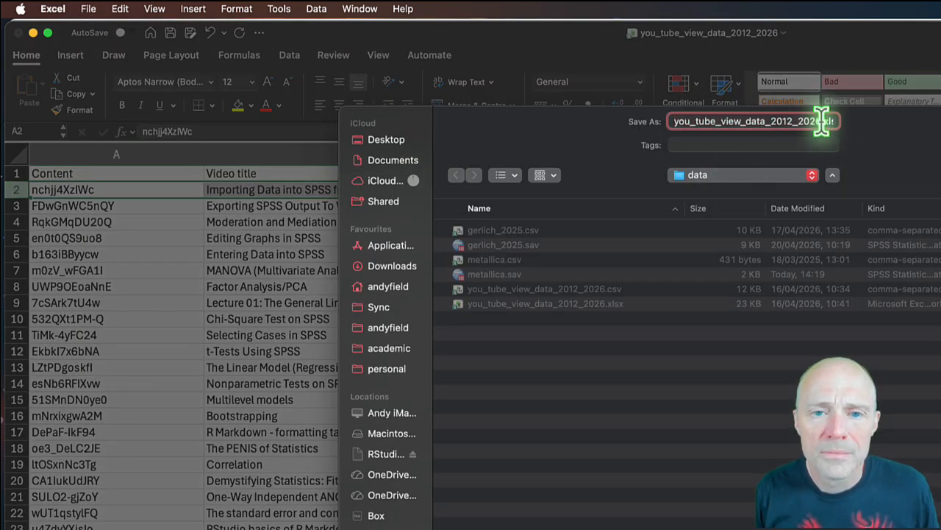
type("_edit")
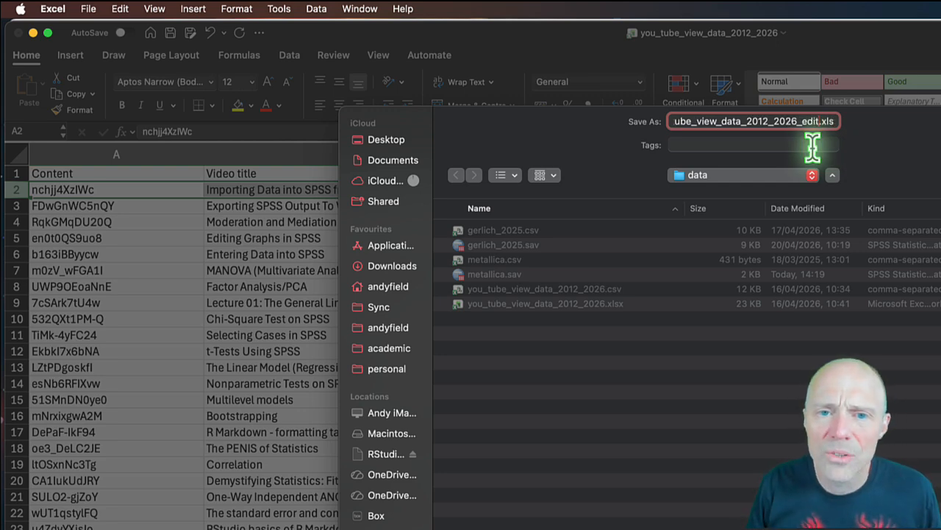
key("Return")
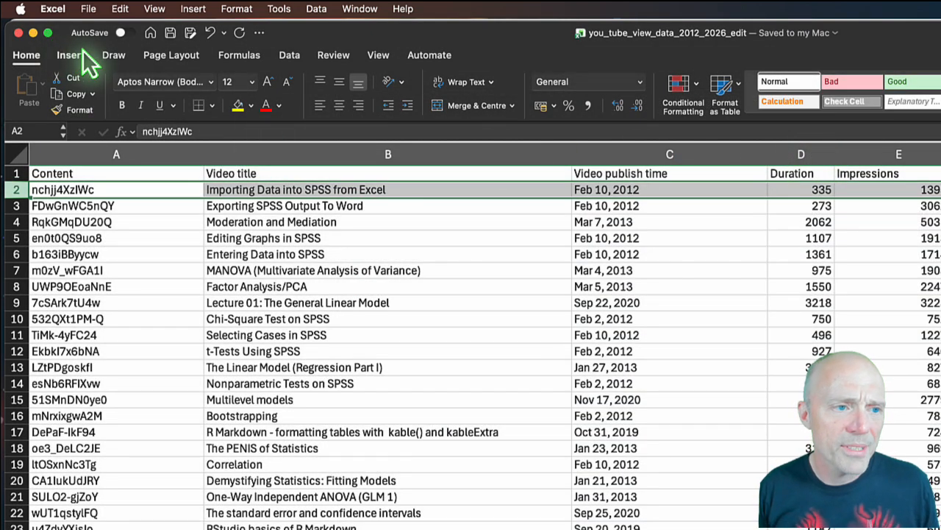
Switch to SPSS Statistics and open you_tube_view_data_2012_2026_edit.xlsx for Excel data import
key("super+Tab")
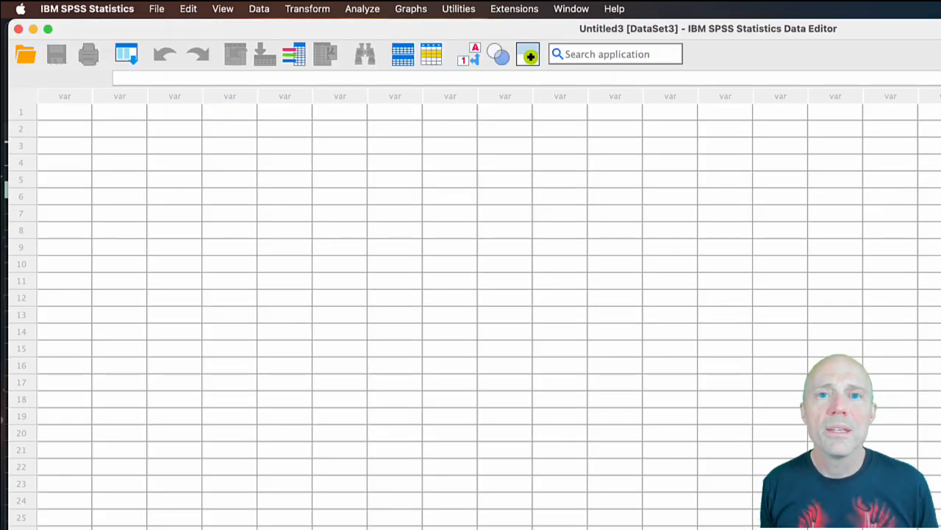
left_click(152, 10)
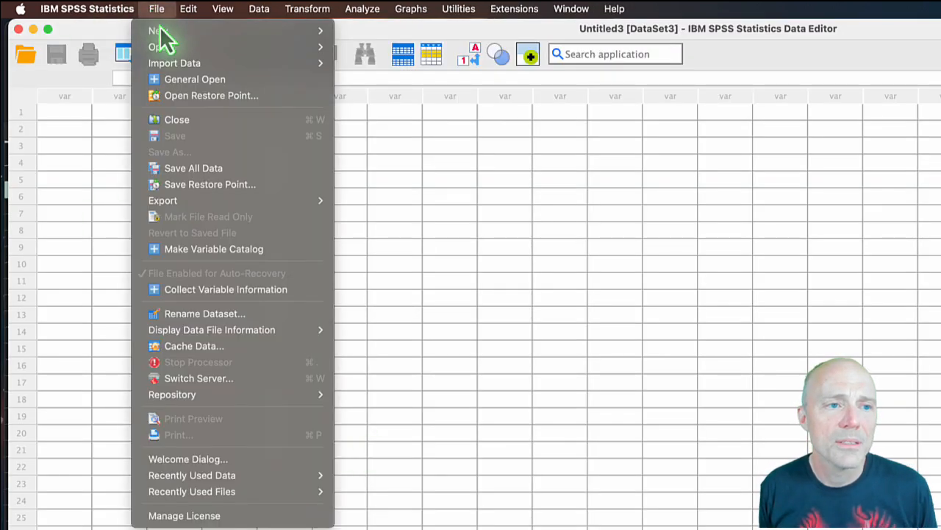
mouse_move(190, 66)
left_click(343, 92)
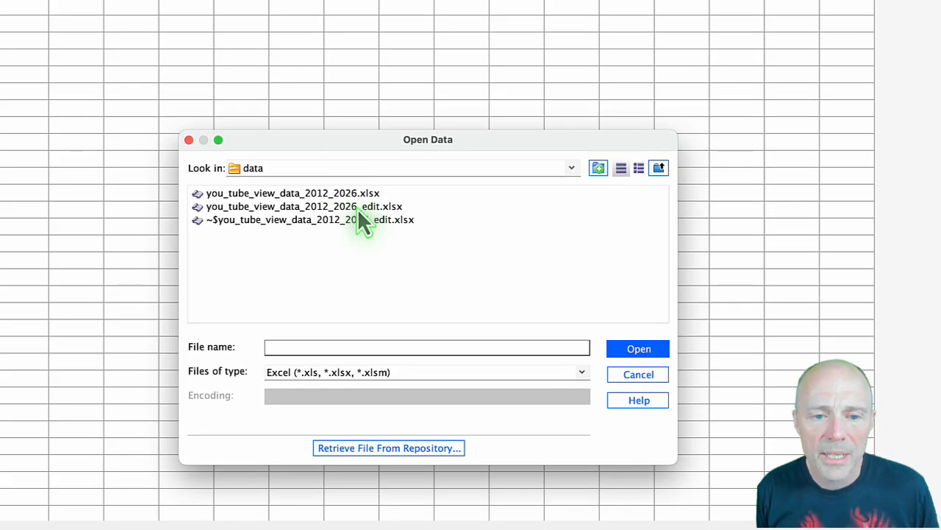
left_click(357, 206)
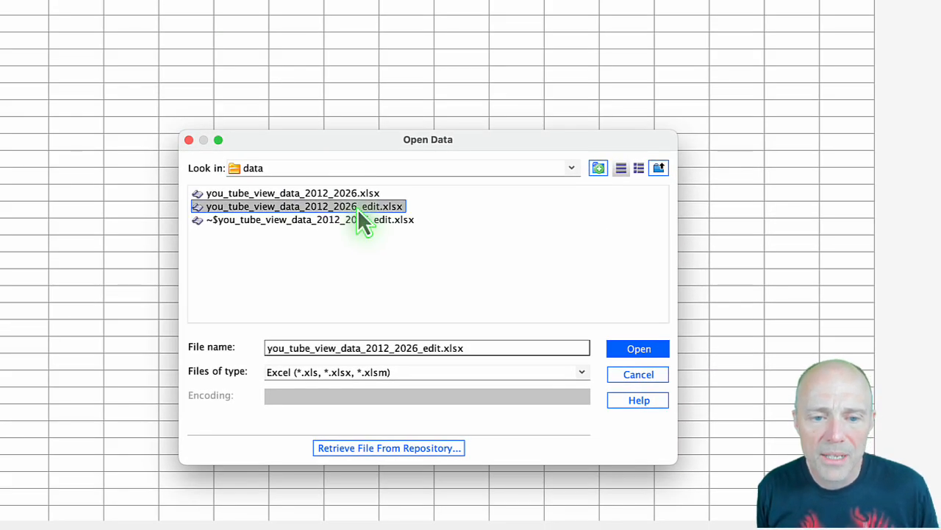
left_click(629, 351)
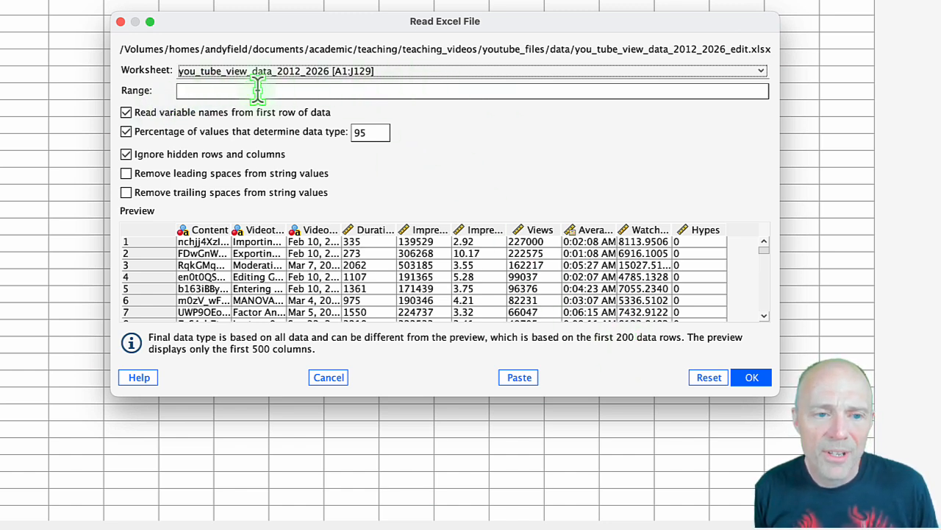
Leave the range blank, enable removal of leading and trailing spaces from string values, and import the Excel data
left_click(184, 91)
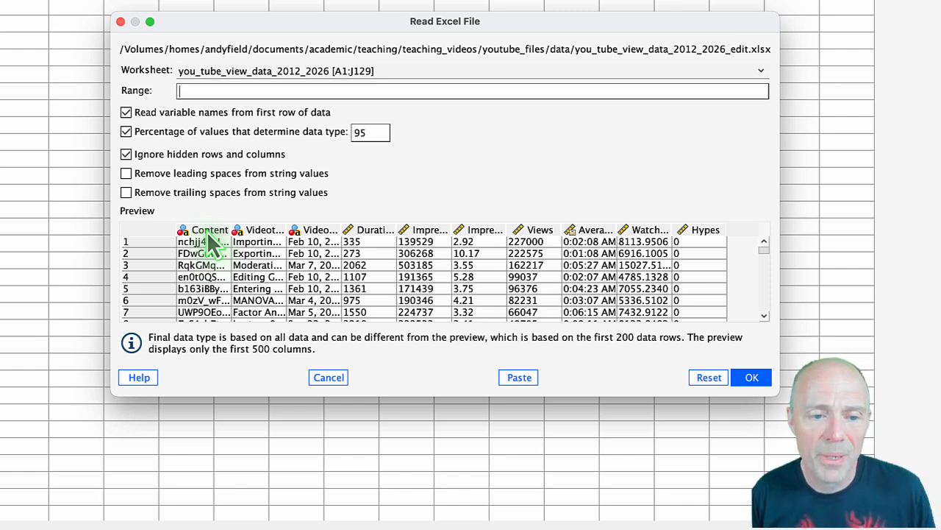
left_click(126, 174)
left_click(125, 192)
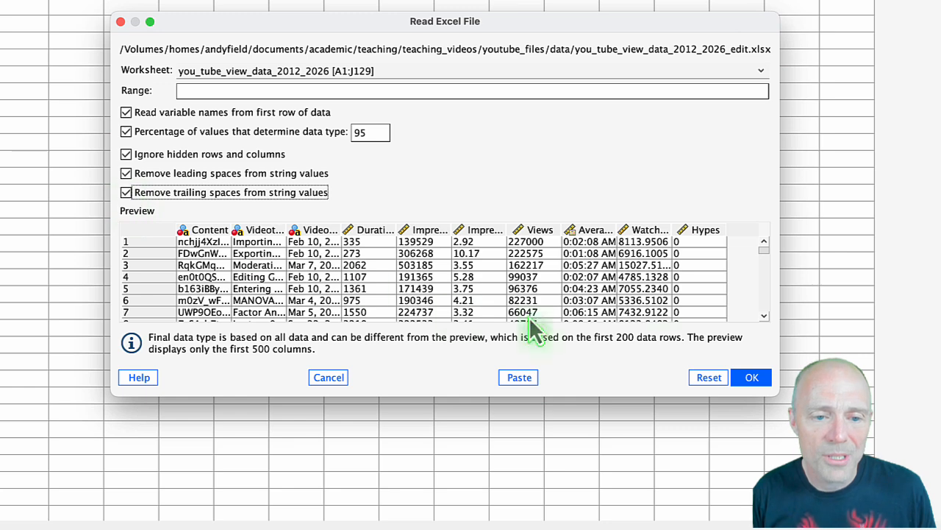
left_click(751, 378)
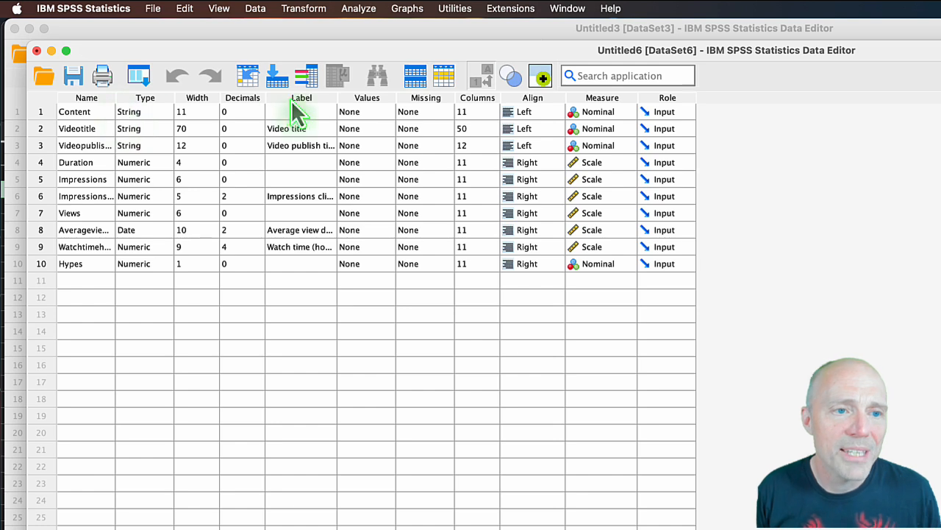
Widen the Label column in the variable definitions and review the imported labels and variable names
left_click_drag(337, 100, 395, 100)
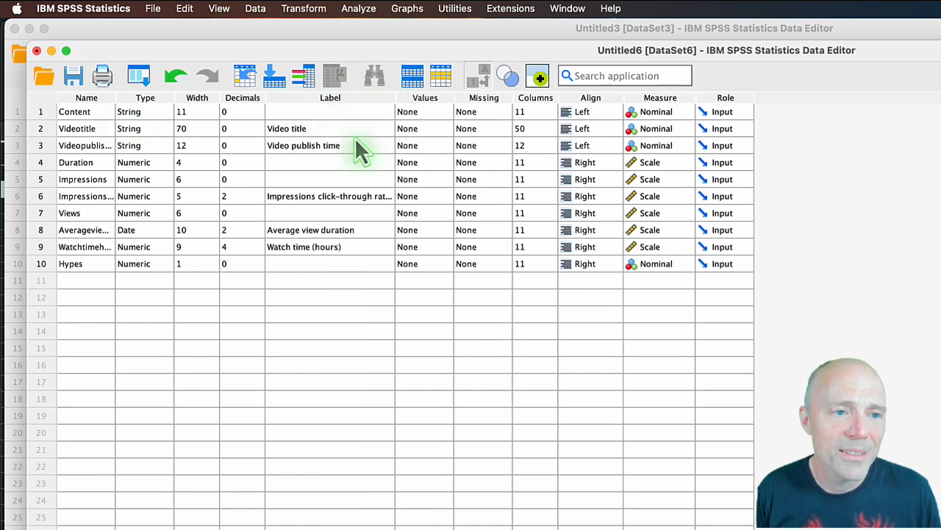
left_click_drag(342, 114, 348, 266)
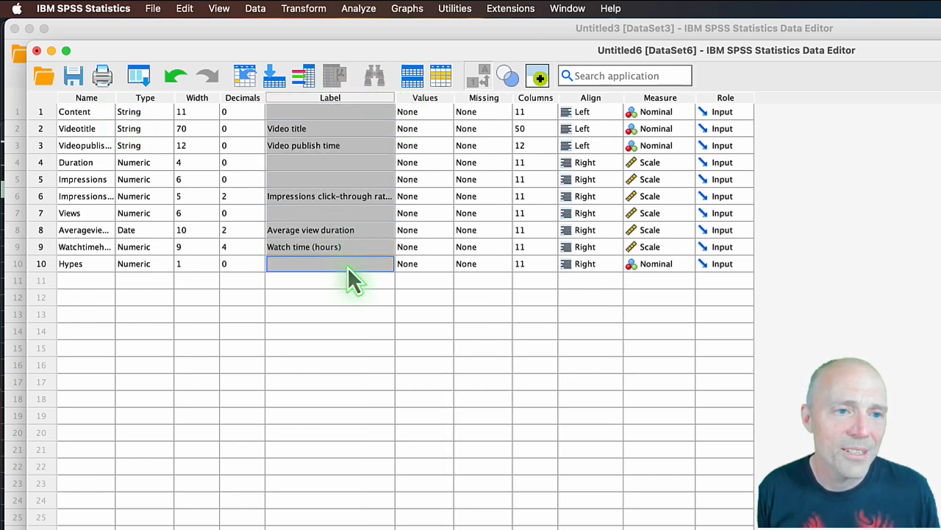
left_click(328, 283)
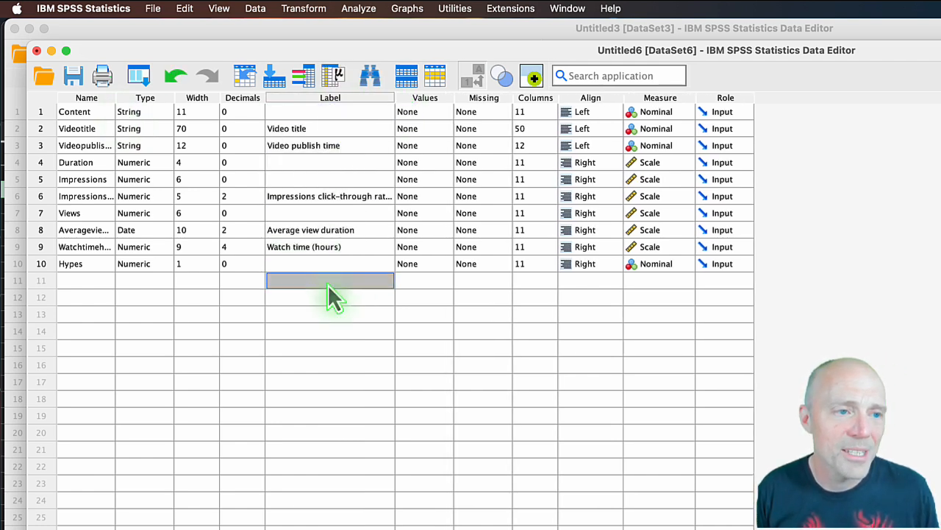
left_click(89, 116)
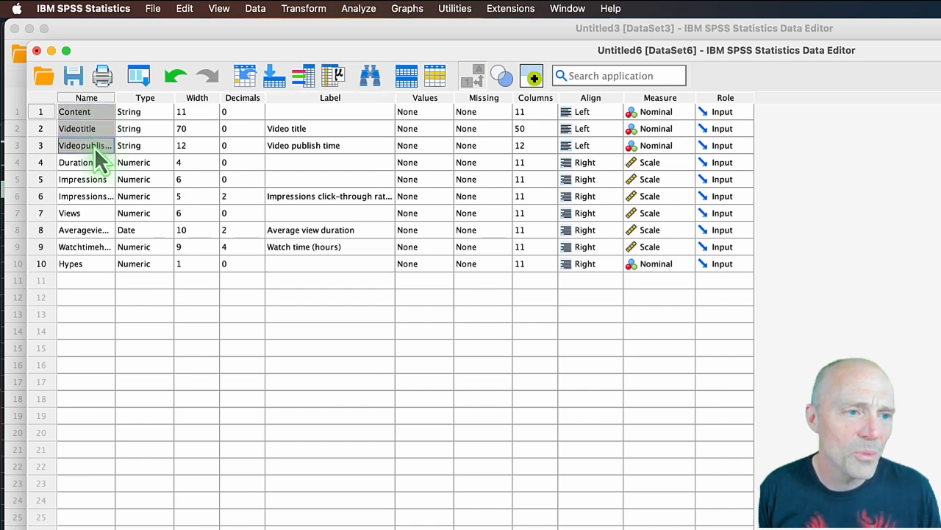
left_click_drag(94, 148, 93, 252)
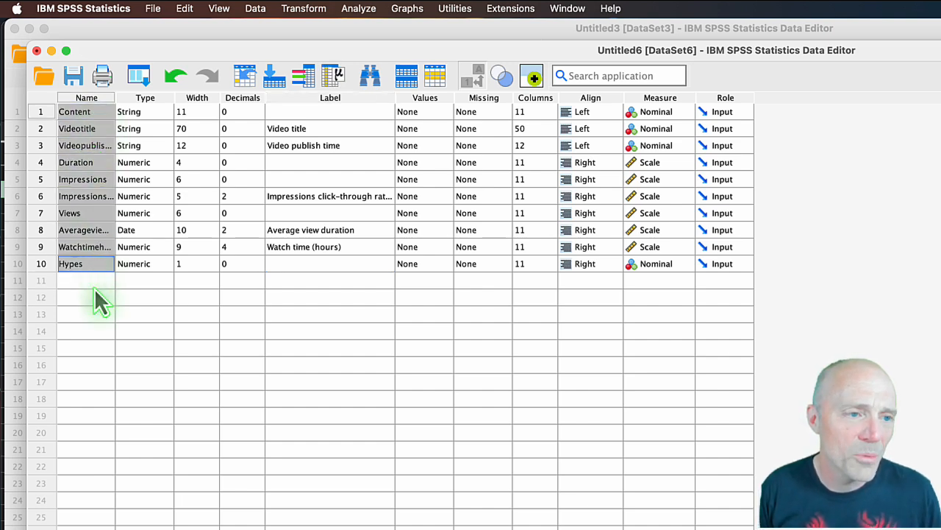
left_click(94, 287)
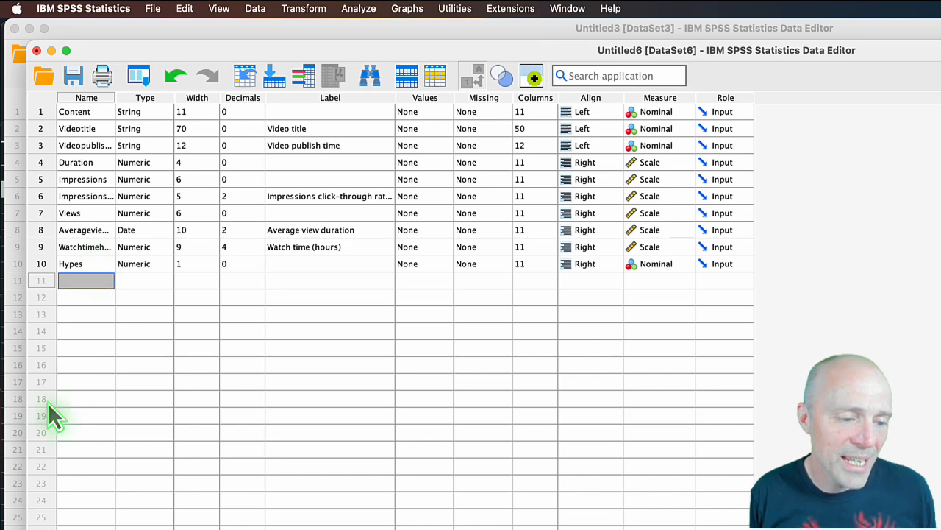
Show the data values and widen the Videopublishtime and Impressionsclickthroughrate columns so their names fit on one line
left_click(118, 528)
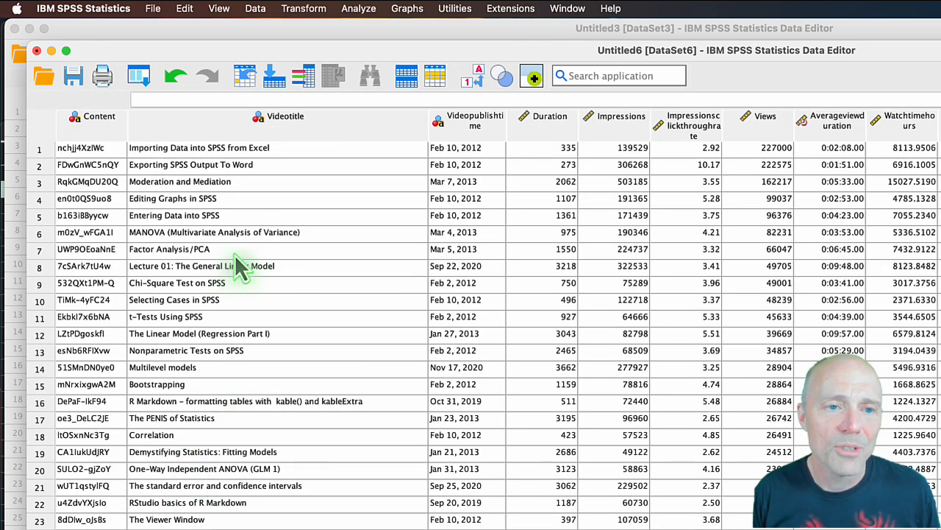
left_click_drag(504, 122, 547, 125)
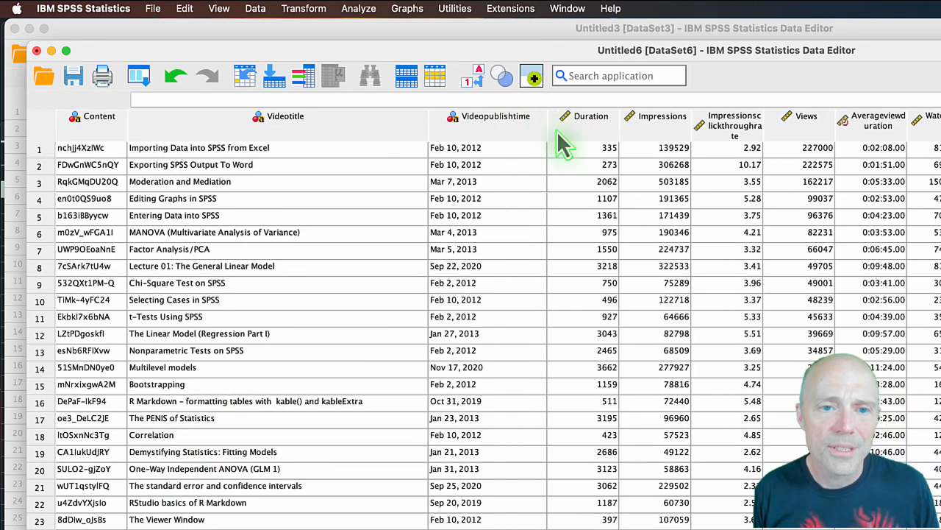
left_click_drag(765, 128, 853, 126)
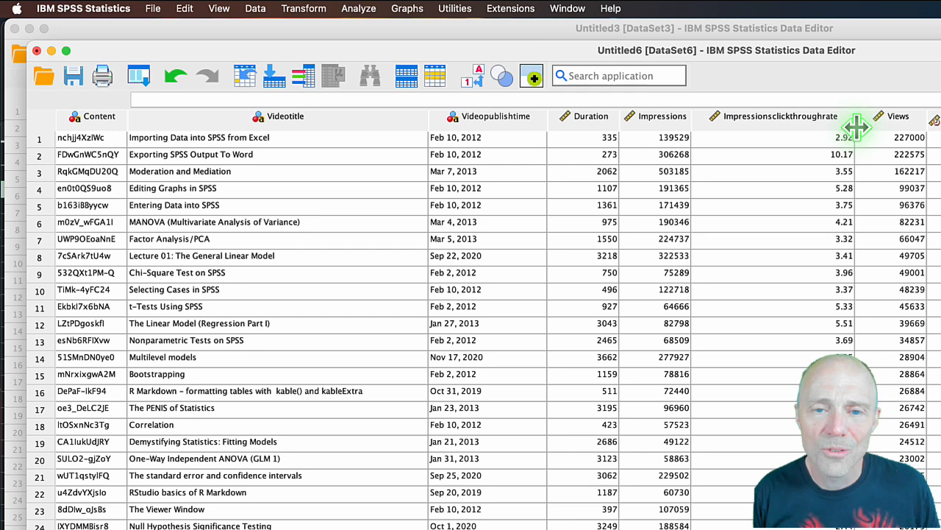